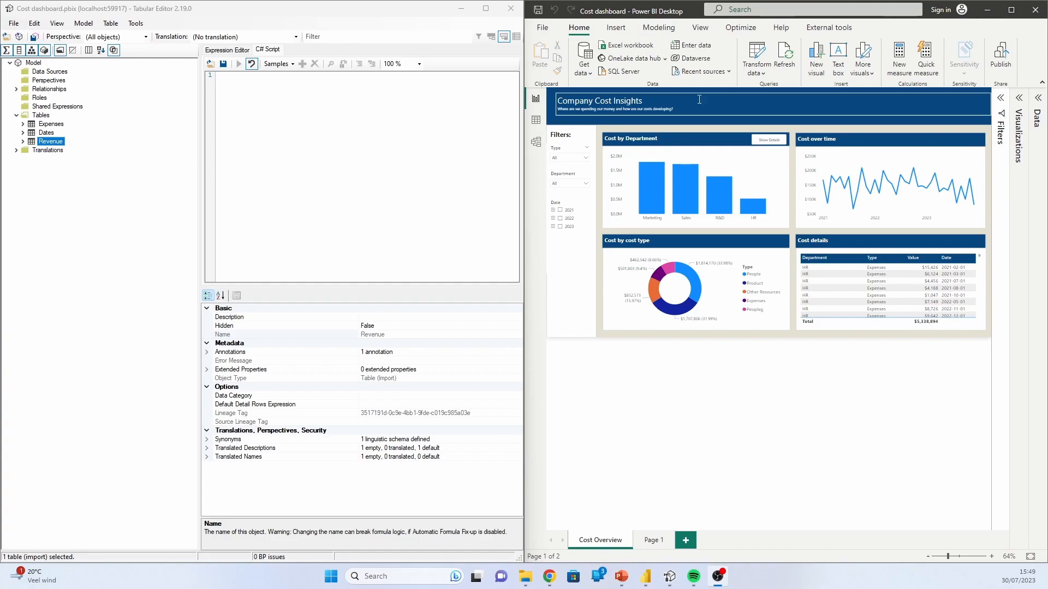
In Power BI Desktop, create a measure Sum of Expenses = SUM(Expenses[Value]).
{"action": "left_click", "coordinate": [1011, 10]}
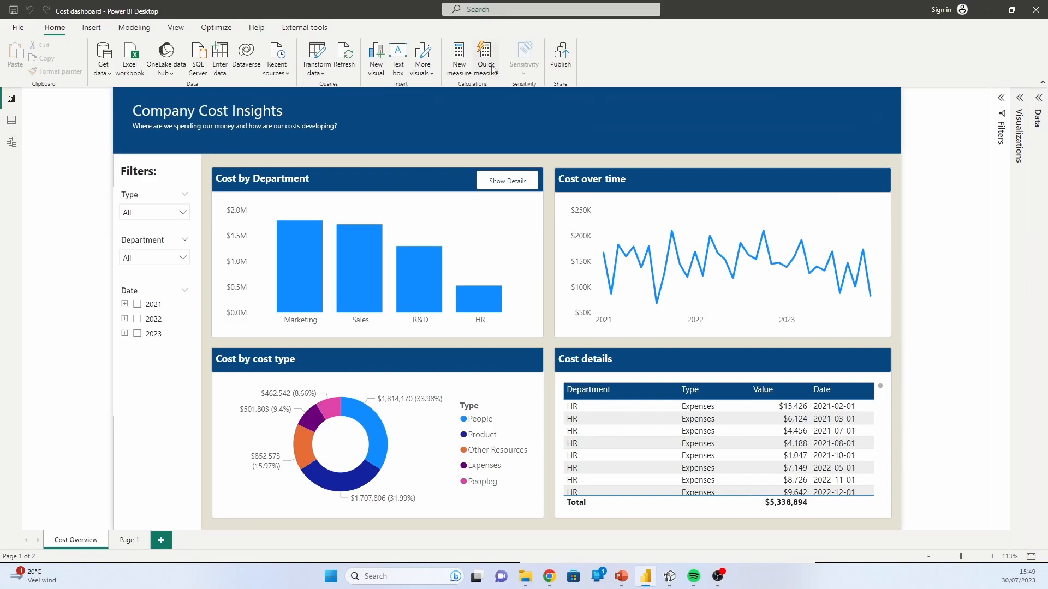
{"action": "left_click", "coordinate": [463, 66]}
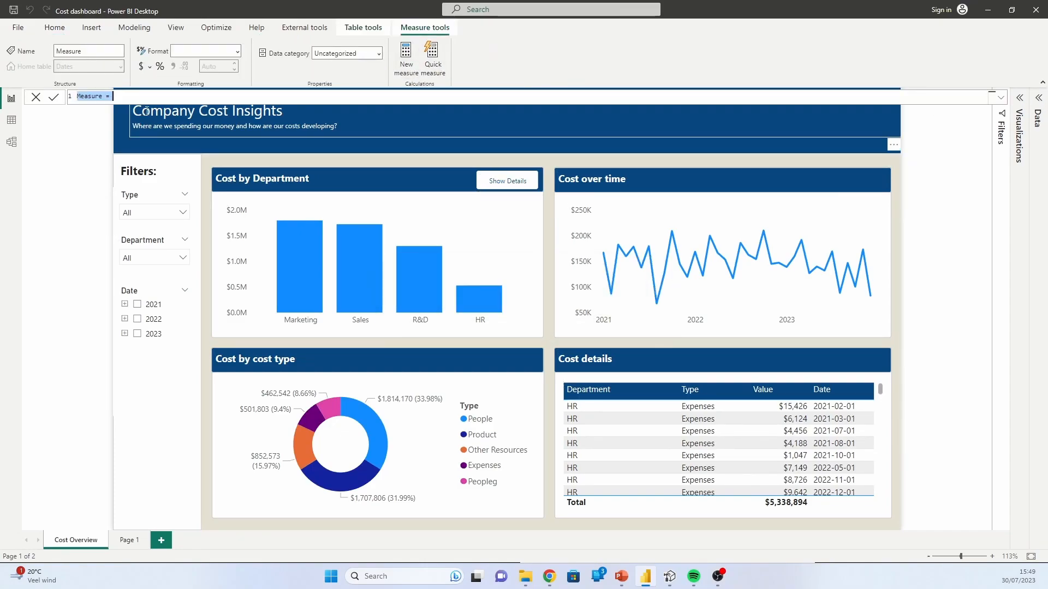
{"action": "type", "text": "Sum c"}
{"action": "type", "text": "f Expenses = SUM(Expenses[Value]"}
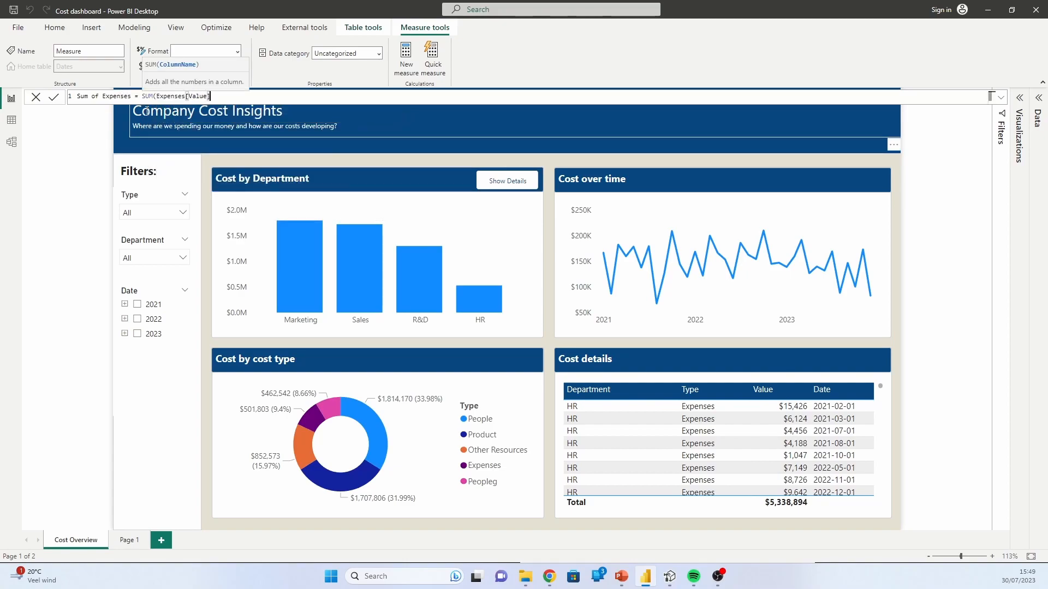
{"action": "type", "text": ")"}
{"action": "key", "text": "Return"}
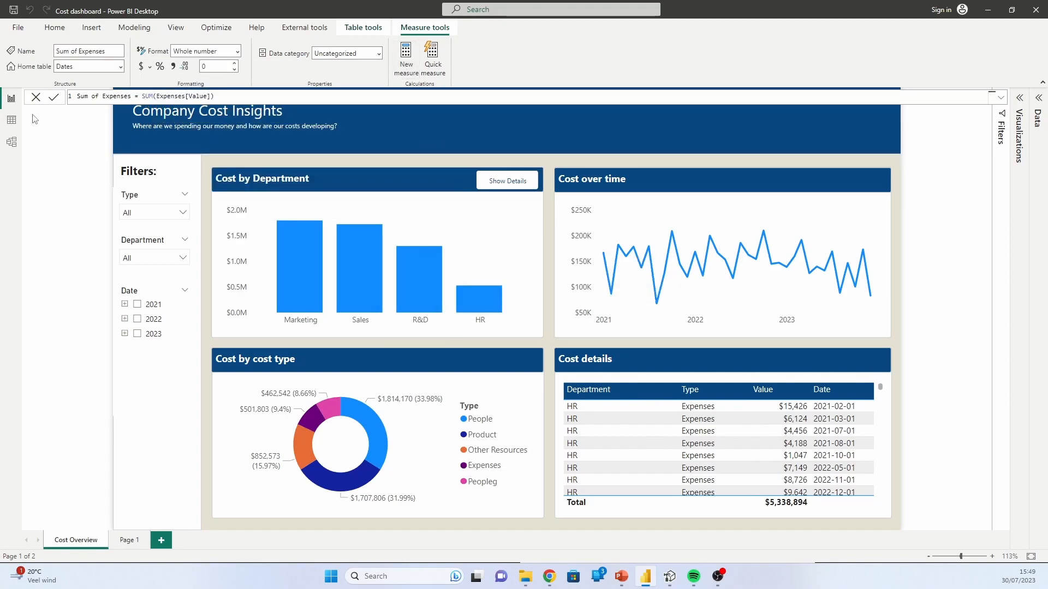
Create another measure, Average of Expenses = AVERAGE(Expenses[Value]).
{"action": "type", "text": "Av"}
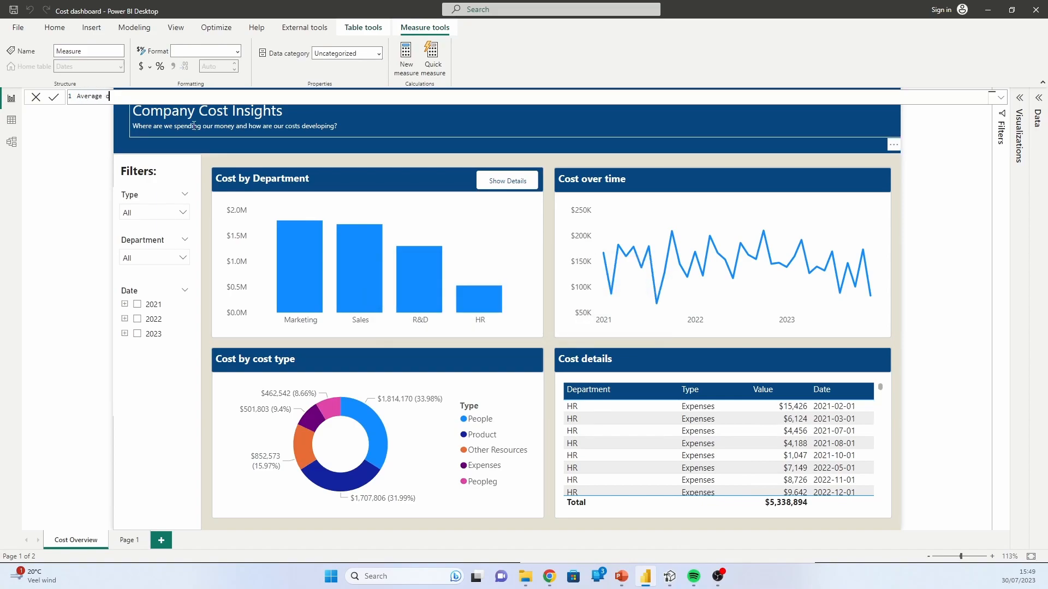
{"action": "type", "text": "erage of Expenses = AVERAGE(Value"}
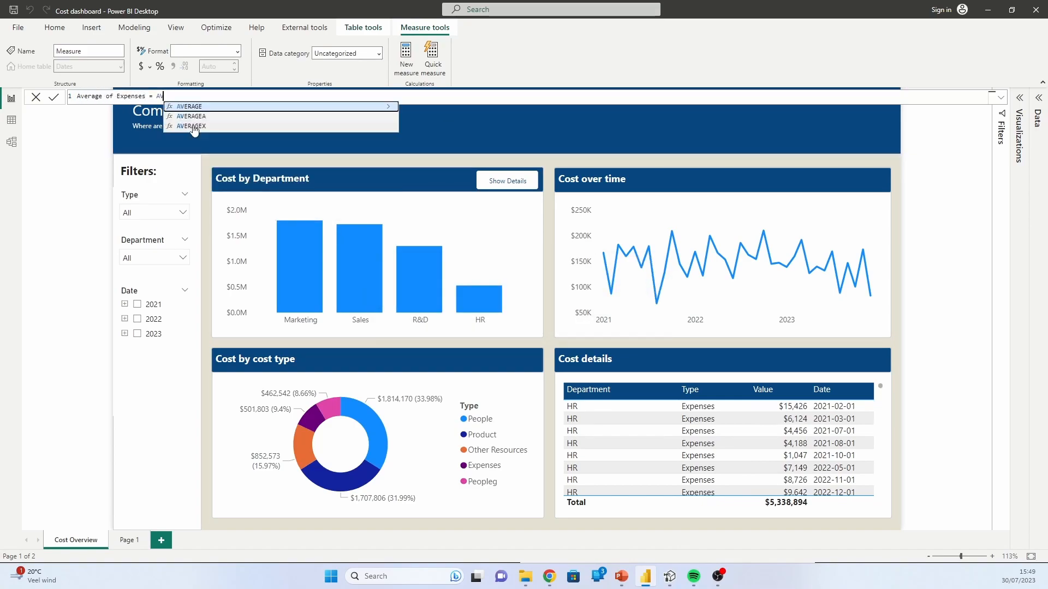
{"action": "key", "text": "Tab"}
{"action": "type", "text": ")"}
{"action": "key", "text": "Return"}
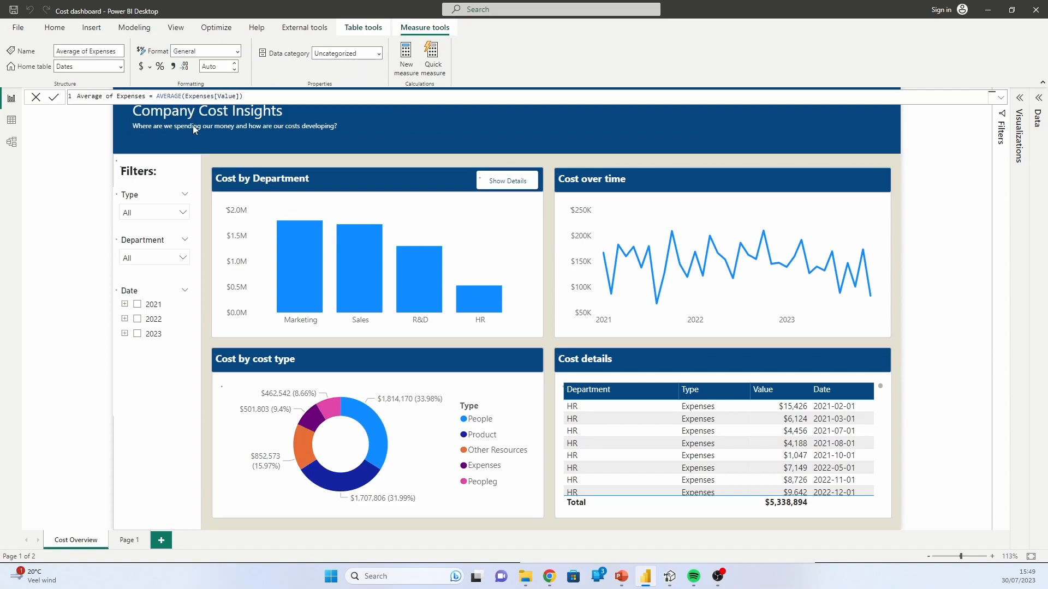
Show the model's data fields and expand the Revenue table to examine its columns.
{"action": "left_click", "coordinate": [1039, 112]}
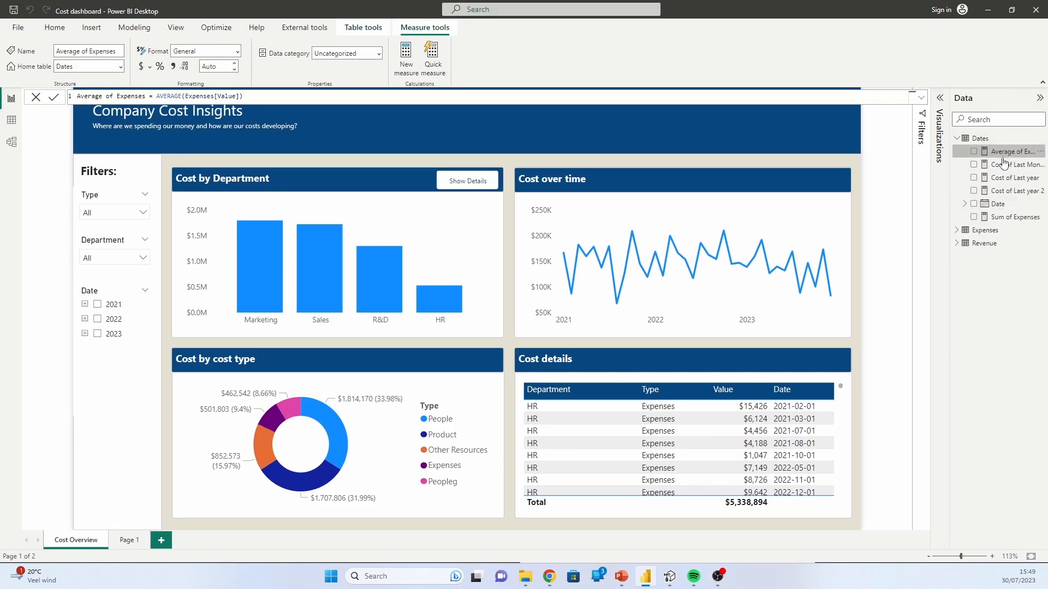
{"action": "left_click", "coordinate": [955, 246]}
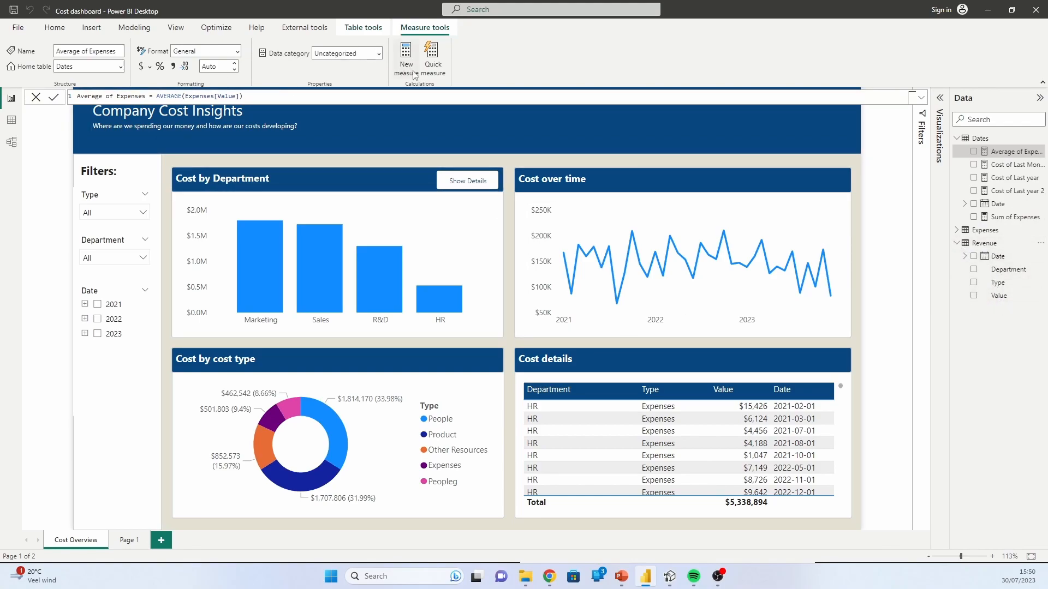
{"action": "left_click", "coordinate": [510, 168]}
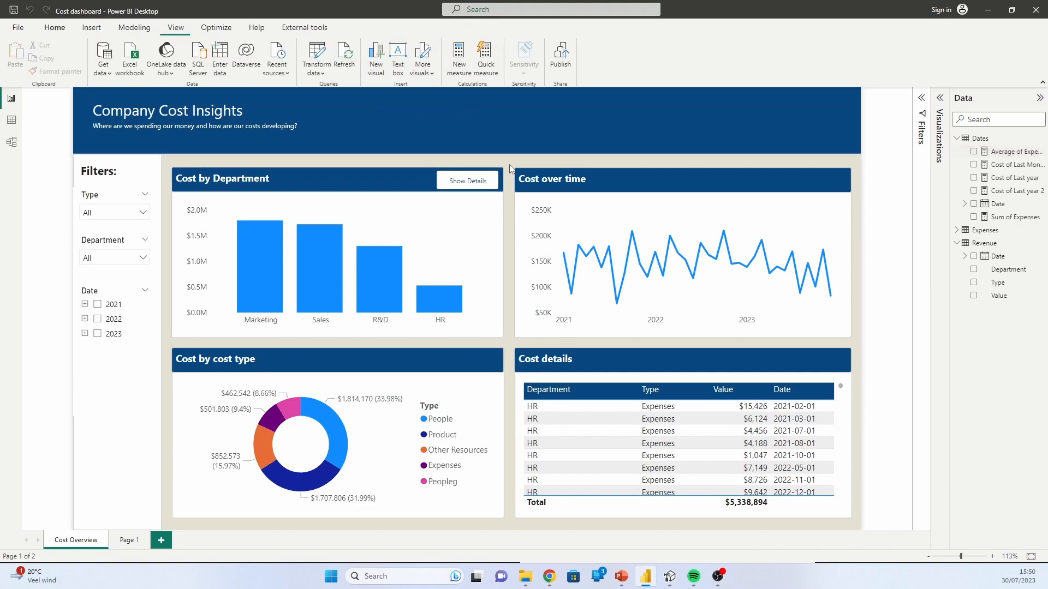
{"action": "left_click", "coordinate": [462, 62]}
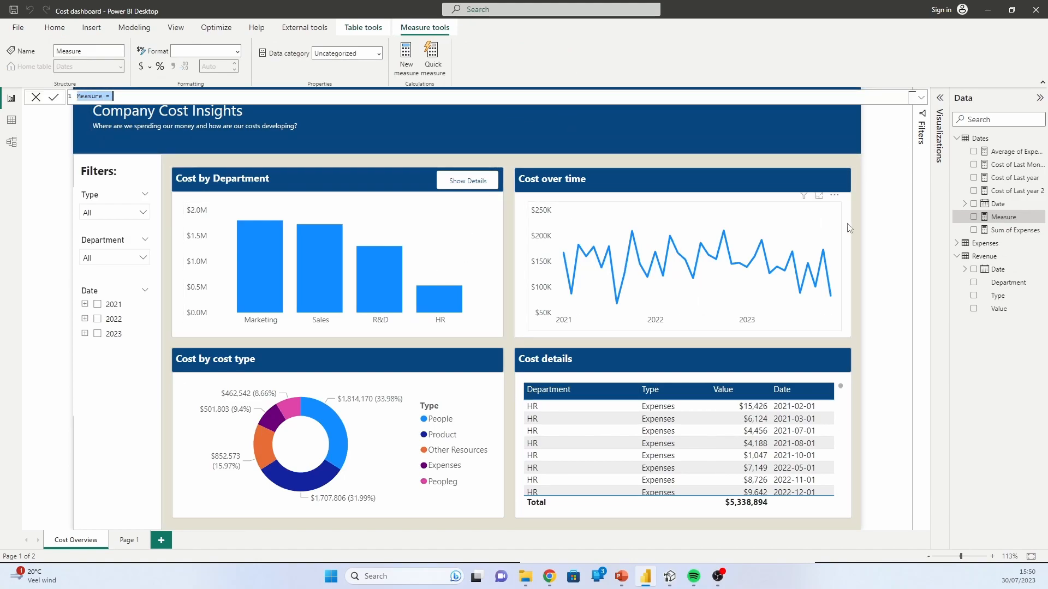
{"action": "key", "text": "Escape"}
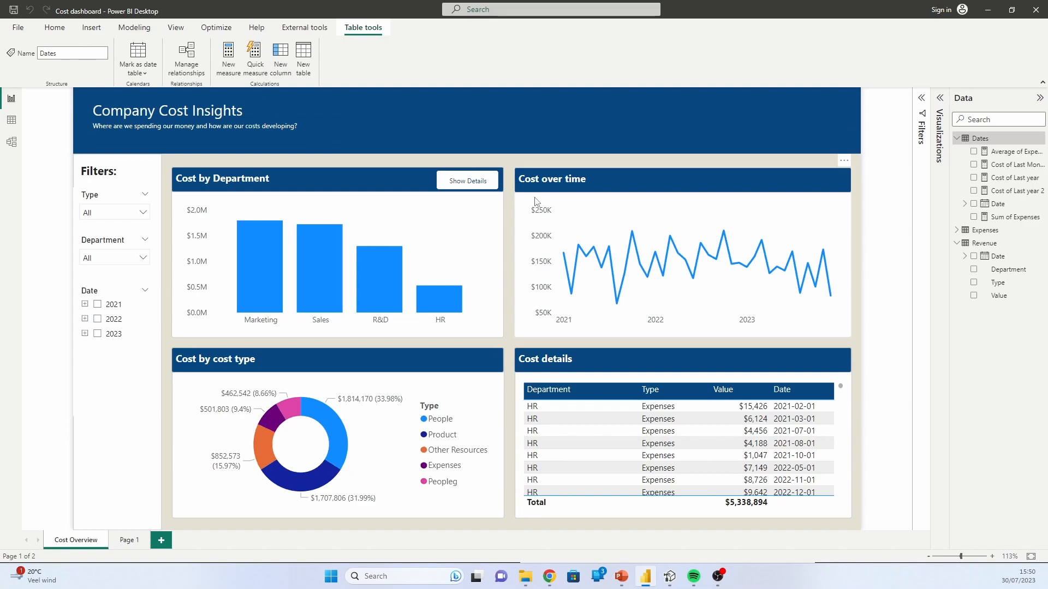
Switch to Tabular Editor beside the report and duplicate the Sum of Expenses and Average of Expenses measures in the Dates table.
{"action": "key", "text": "super+Right"}
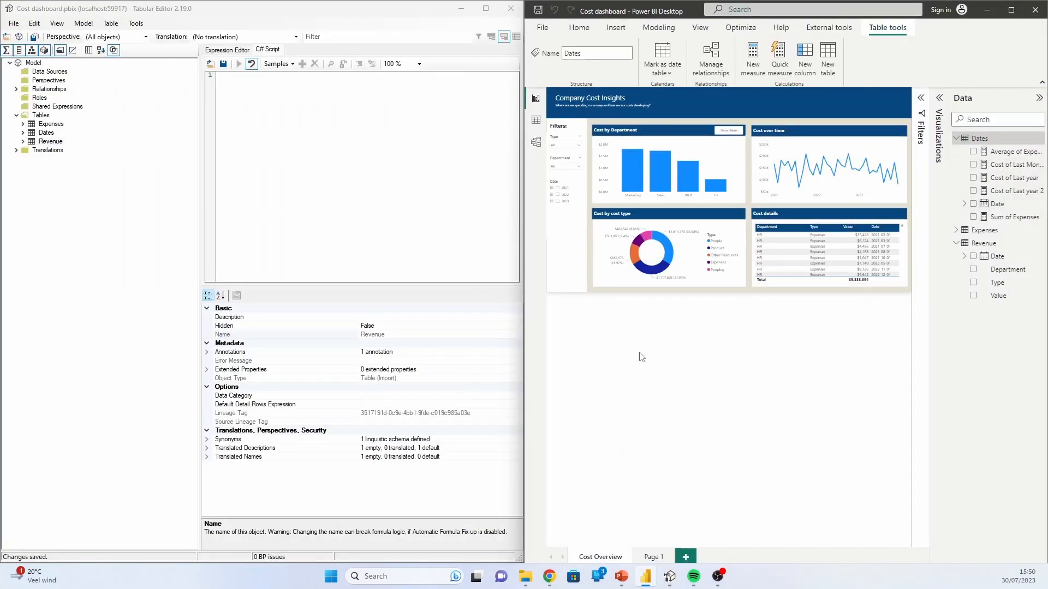
{"action": "left_click", "coordinate": [22, 125]}
{"action": "left_click", "coordinate": [23, 177]}
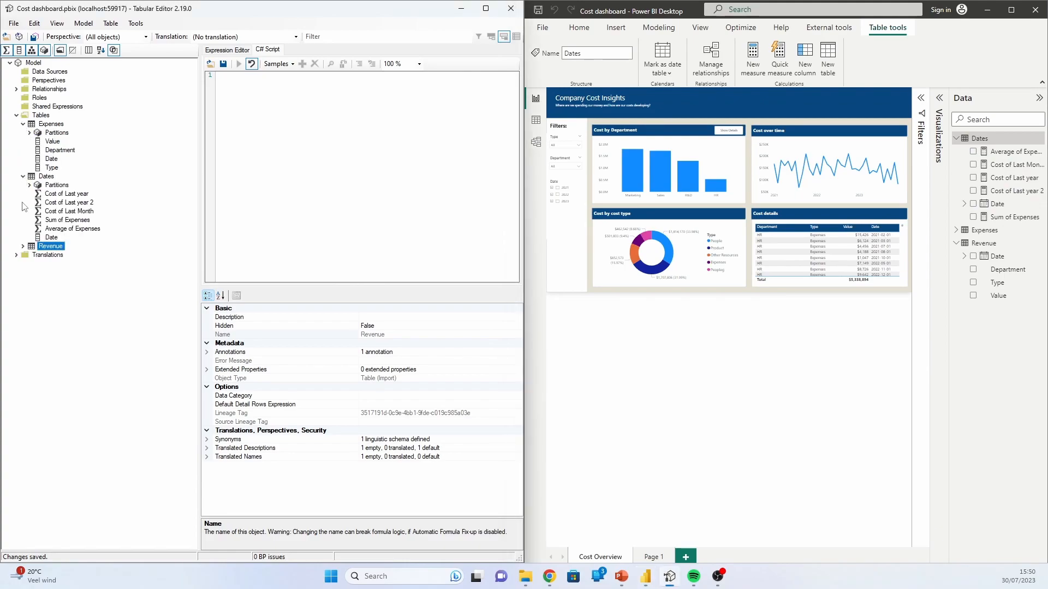
{"action": "left_click", "coordinate": [48, 219]}
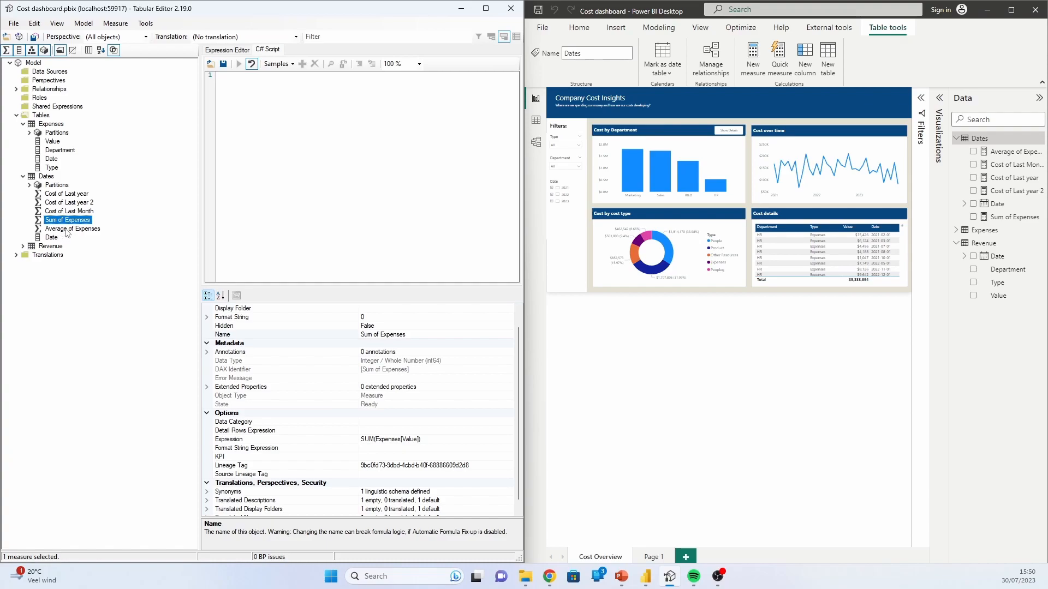
{"action": "left_click", "coordinate": [69, 229], "text": "ctrl"}
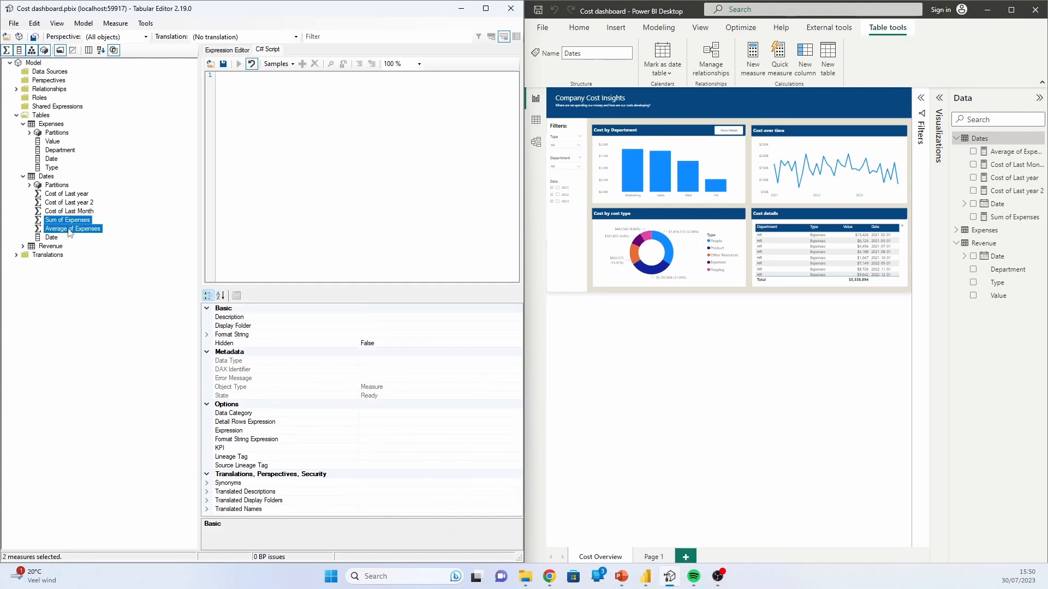
{"action": "right_click", "coordinate": [55, 224]}
{"action": "left_click", "coordinate": [88, 283]}
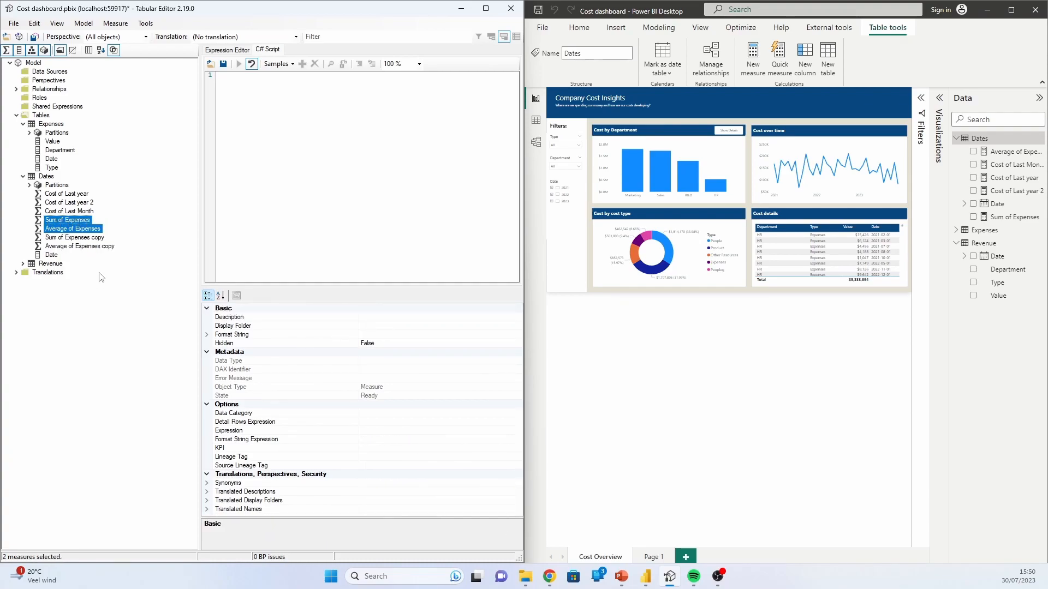
Change the copied sum measure's expression to SUM(Revenue[Value]) and rename it Sum of Revenue.
{"action": "left_click", "coordinate": [79, 237]}
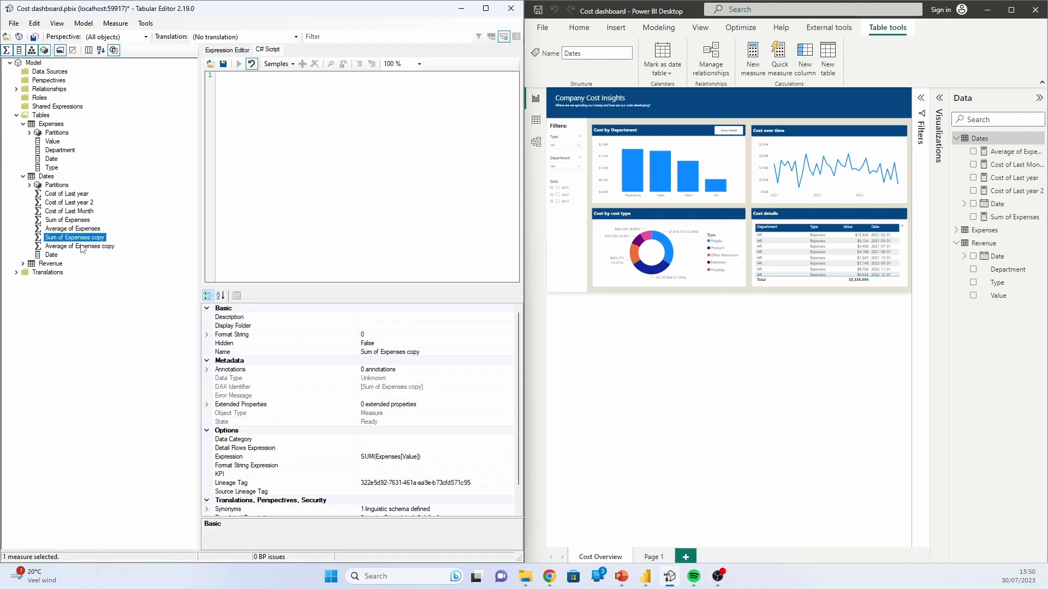
{"action": "double_click", "coordinate": [249, 85]}
{"action": "type", "text": "Revenue"}
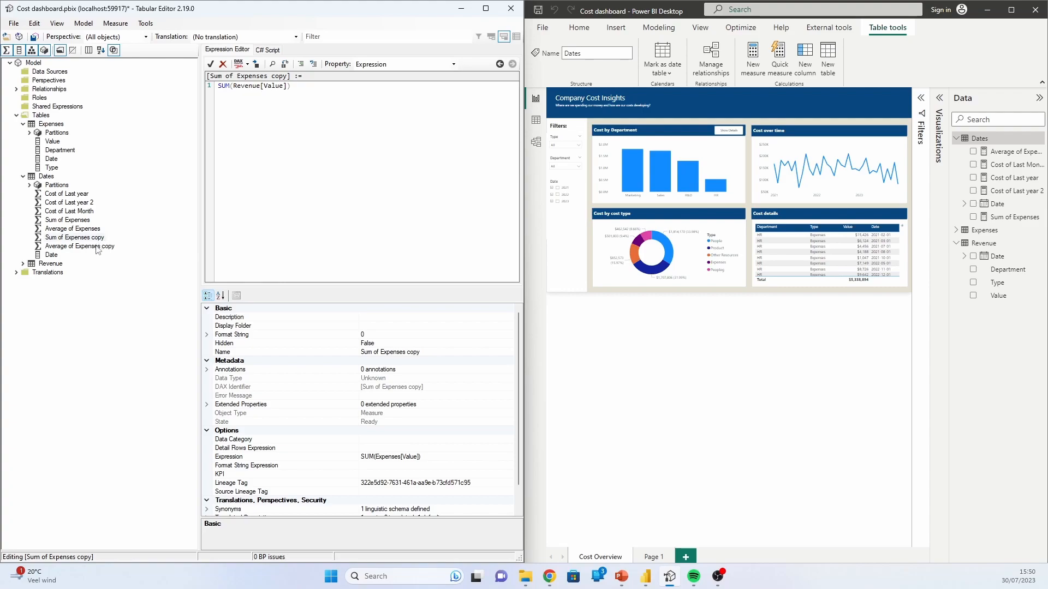
{"action": "left_click", "coordinate": [395, 352]}
{"action": "type", "text": "Sum of Revenue"}
{"action": "key", "text": "Return"}
Change the copied average measure's expression to AVERAGE(Revenue[Value]) and rename it Average of Revenue.
{"action": "left_click", "coordinate": [79, 246]}
{"action": "double_click", "coordinate": [262, 86]}
{"action": "type", "text": "Revenue"}
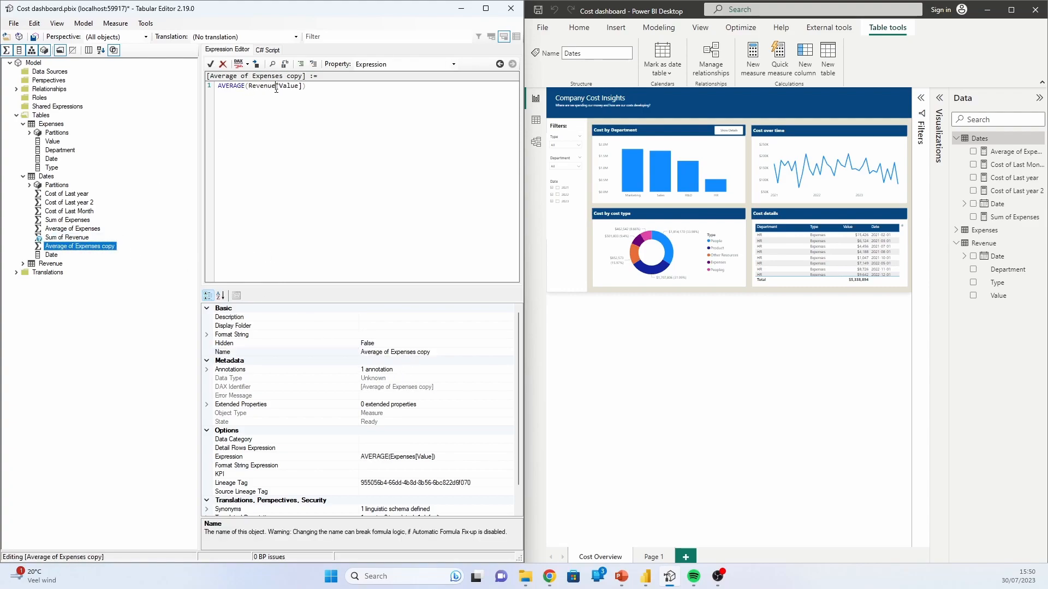
{"action": "left_click_drag", "start_coordinate": [430, 353], "coordinate": [398, 355]}
{"action": "type", "text": "Revenue"}
{"action": "key", "text": "Return"}
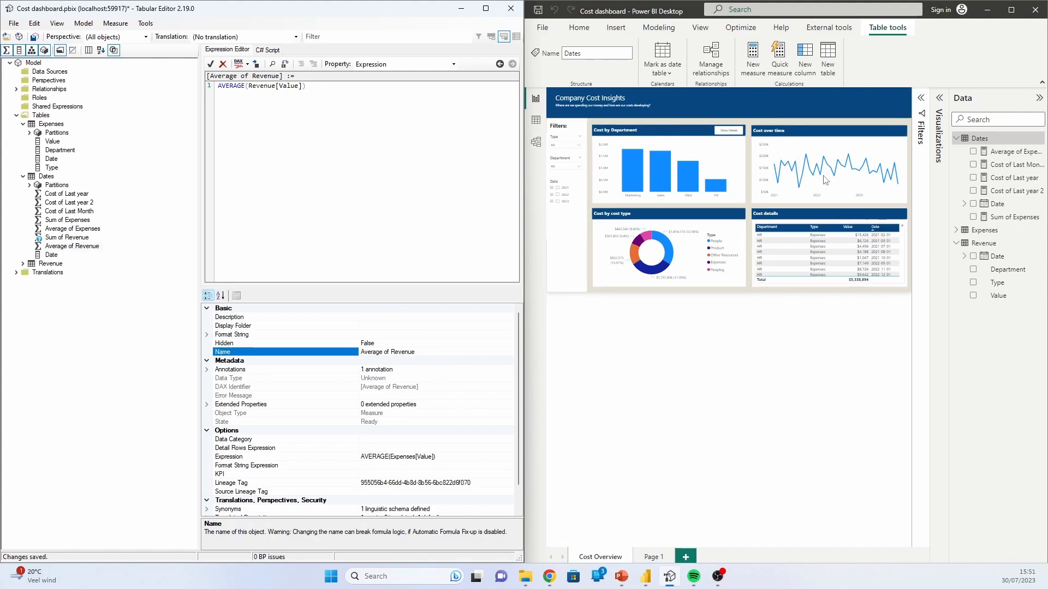
Save the new revenue measures to the connected Power BI model.
{"action": "left_click", "coordinate": [125, 255]}
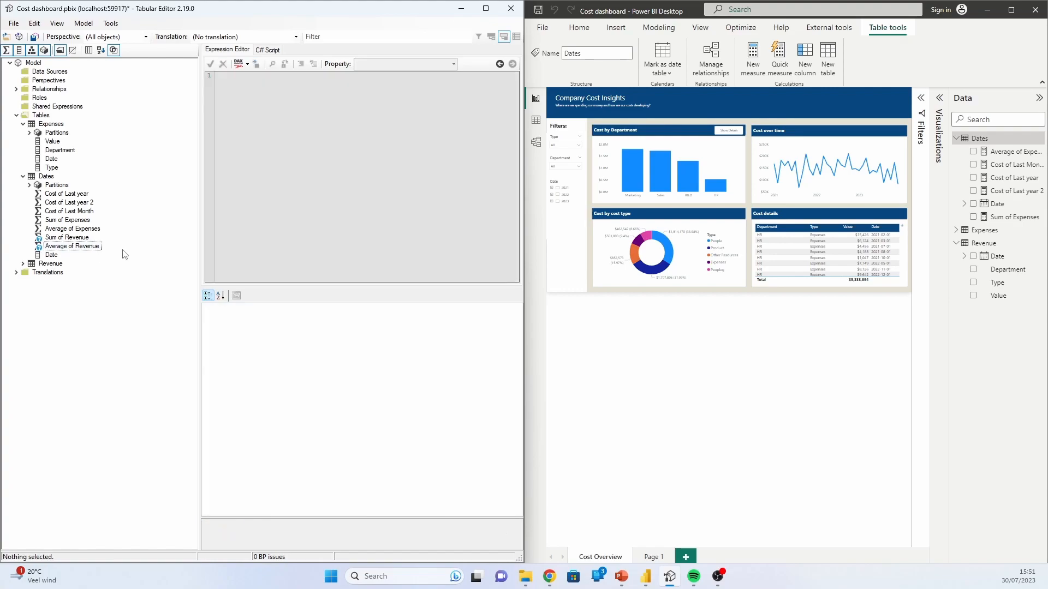
{"action": "key", "text": "Up"}
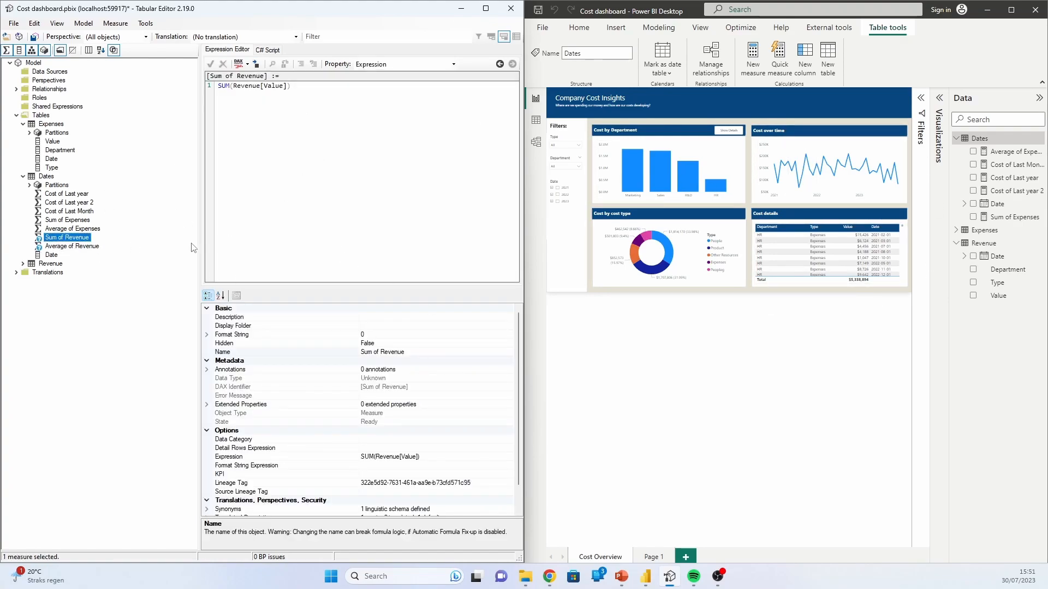
{"action": "key", "text": "ctrl+s"}
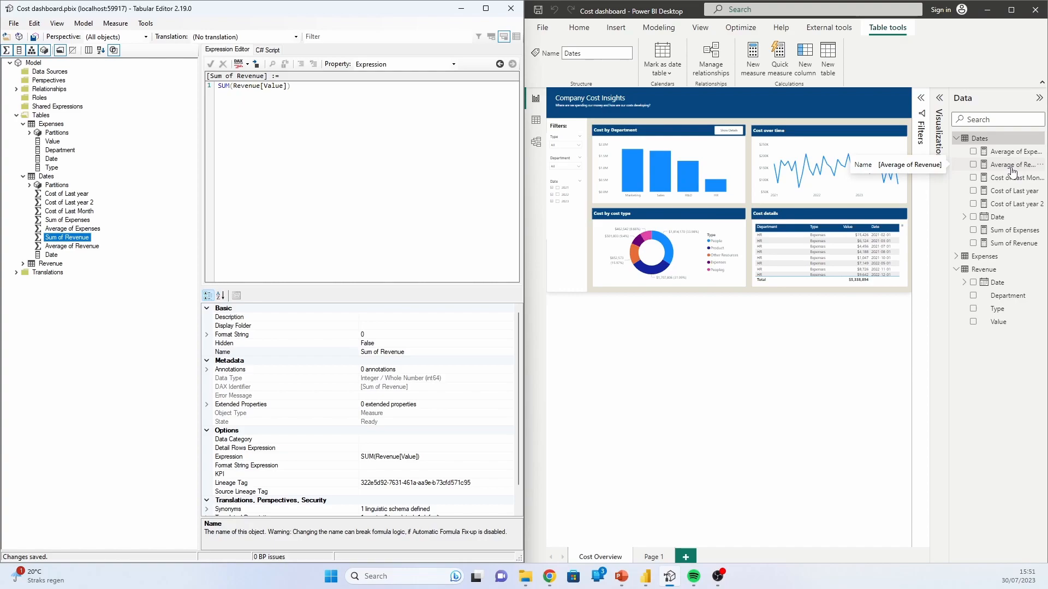
Duplicate the four sum and average measures for expenses and revenue together, and delete the resulting copies.
{"action": "left_click", "coordinate": [66, 220]}
{"action": "left_click", "coordinate": [71, 246], "text": "shift"}
{"action": "right_click", "coordinate": [72, 246]}
{"action": "mouse_move", "coordinate": [117, 254]}
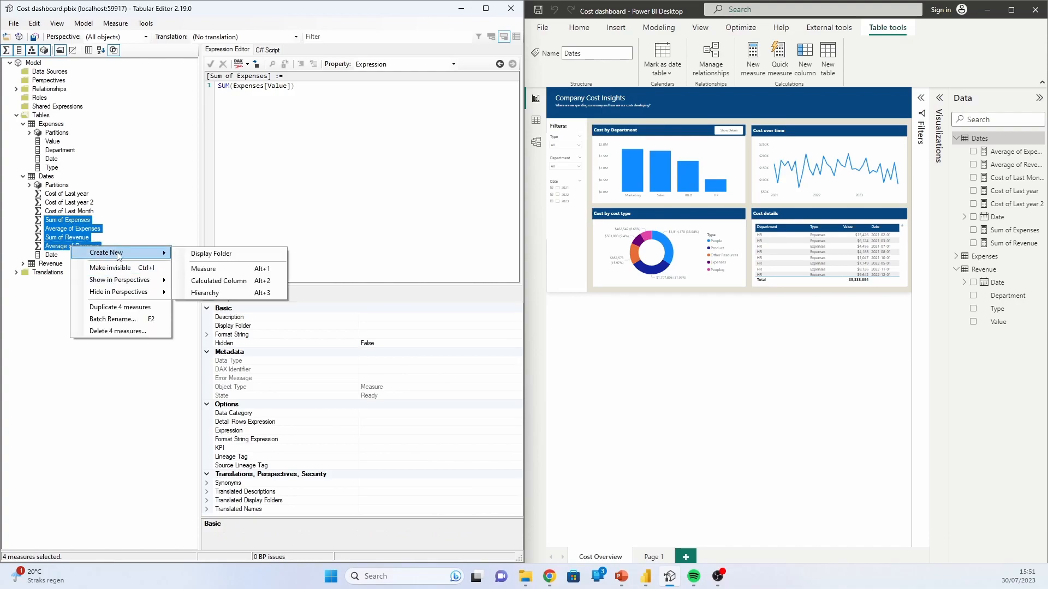
{"action": "left_click", "coordinate": [120, 306]}
{"action": "key", "text": "Delete"}
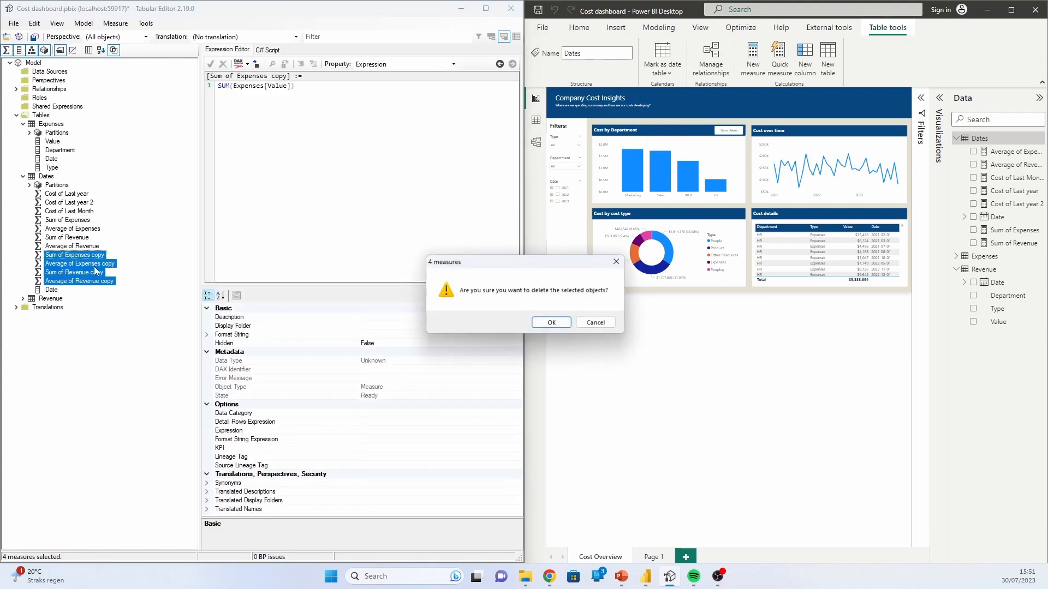
{"action": "left_click", "coordinate": [537, 322]}
{"action": "left_click", "coordinate": [75, 221]}
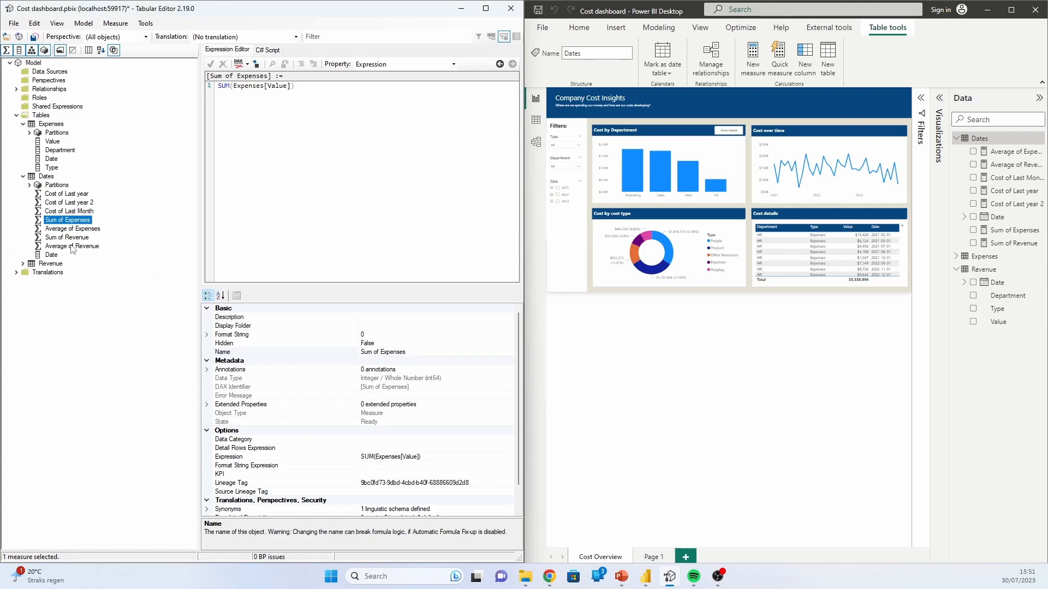
{"action": "key", "text": "Up"}
{"action": "key", "text": "Up"}
{"action": "key", "text": "Up"}
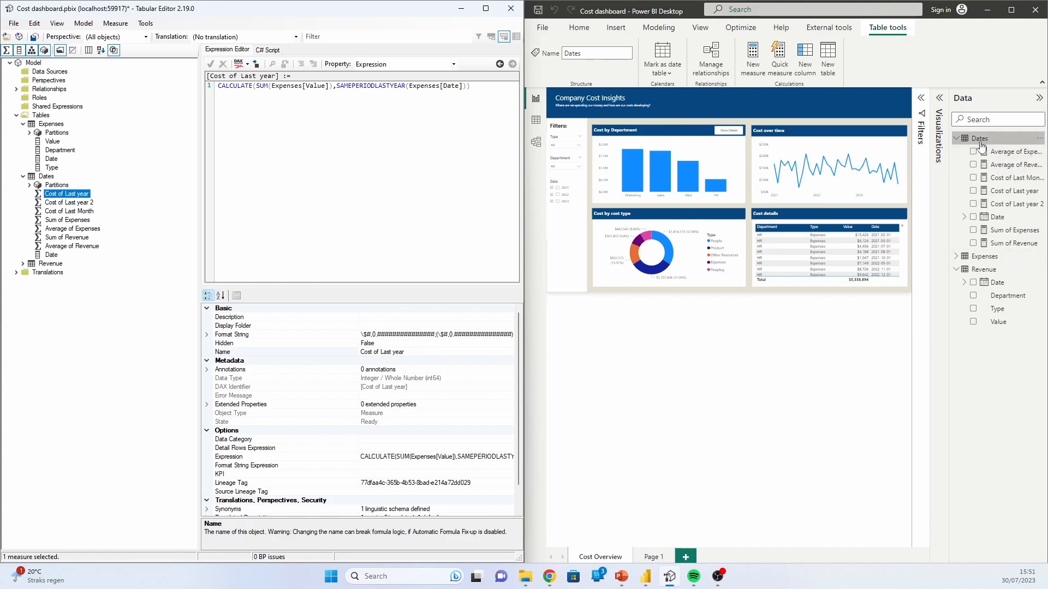
Try to move the Sum of Expenses measure into the Expenses table within Power BI Desktop.
{"action": "left_click_drag", "start_coordinate": [1013, 231], "coordinate": [996, 264]}
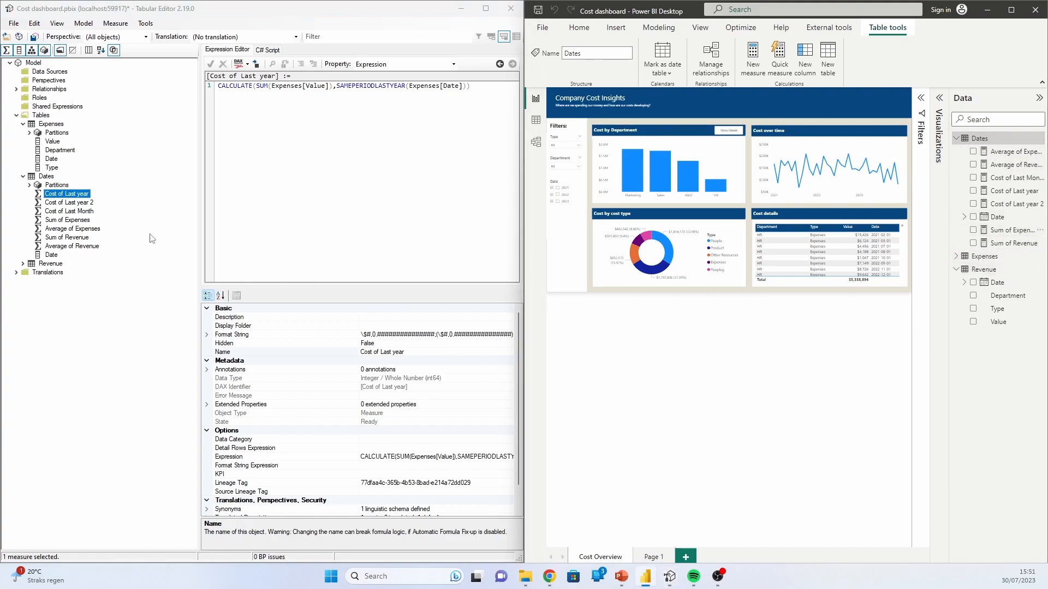
{"action": "left_click", "coordinate": [130, 272]}
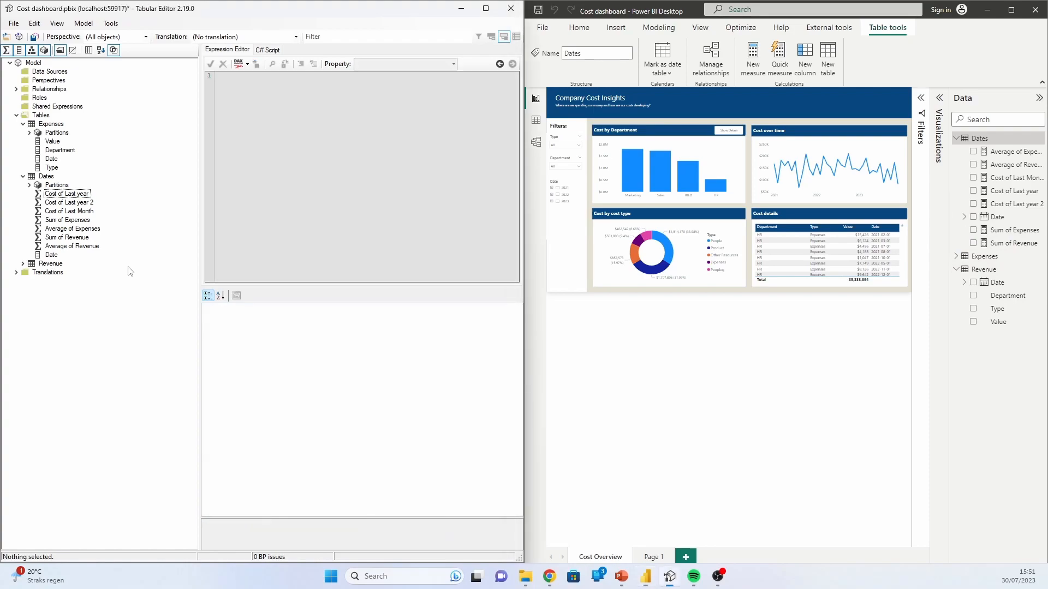
In Tabular Editor, move all measures from the Dates table to the Expenses table, save, and check the Expenses table in Power BI Desktop.
{"action": "left_click", "coordinate": [66, 194]}
{"action": "left_click", "coordinate": [75, 246], "text": "shift"}
{"action": "left_click_drag", "start_coordinate": [65, 197], "coordinate": [65, 146]}
{"action": "key", "text": "ctrl+s"}
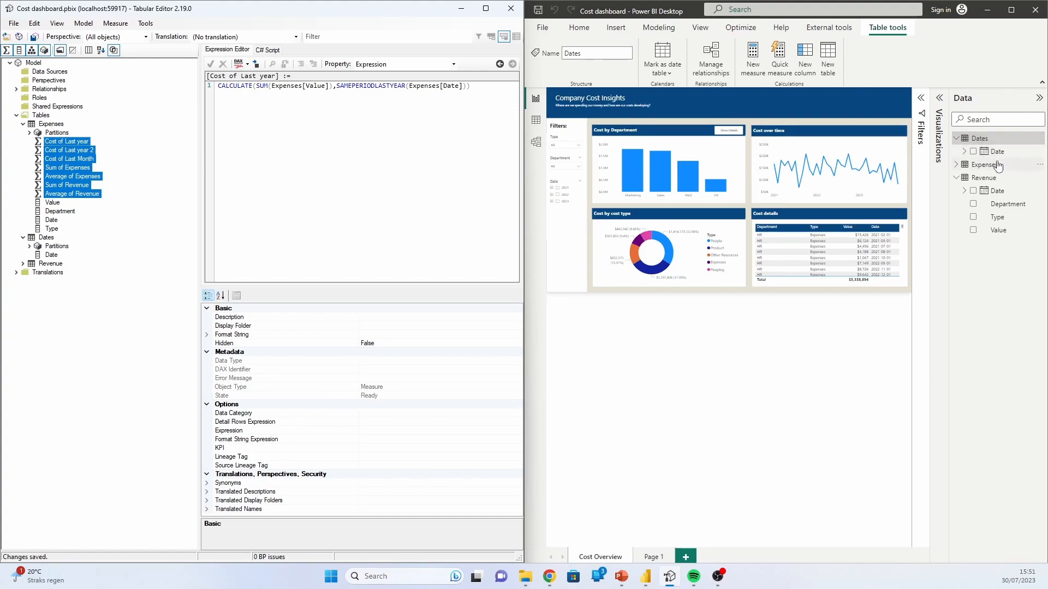
{"action": "left_click", "coordinate": [956, 164]}
{"action": "left_click", "coordinate": [132, 166]}
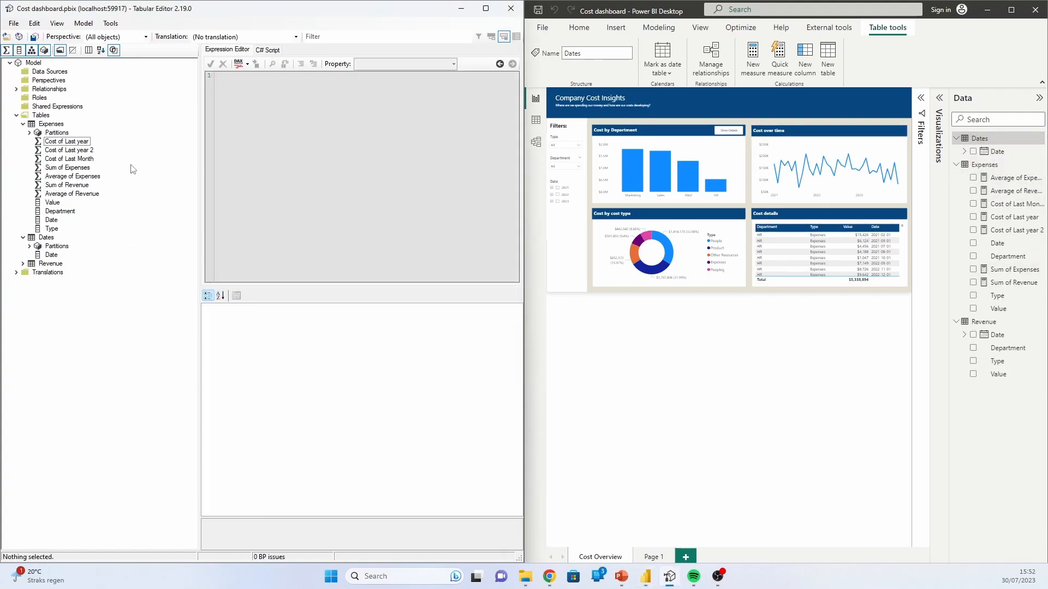
Create a new calculation group under the model's Tables and name it _Measures.
{"action": "left_click", "coordinate": [41, 116]}
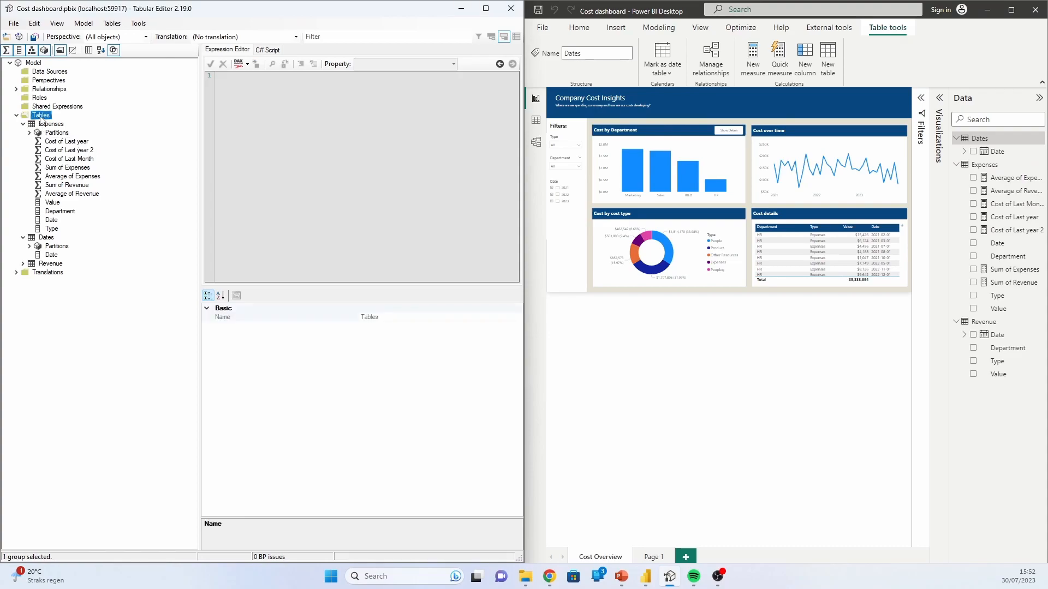
{"action": "right_click", "coordinate": [41, 119]}
{"action": "mouse_move", "coordinate": [68, 124]}
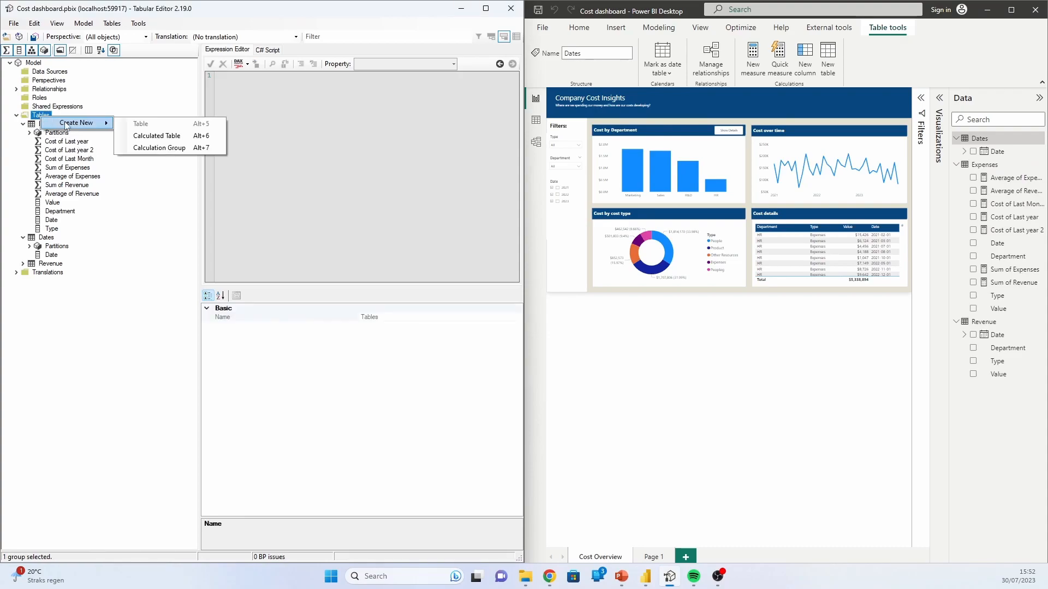
{"action": "left_click", "coordinate": [179, 156]}
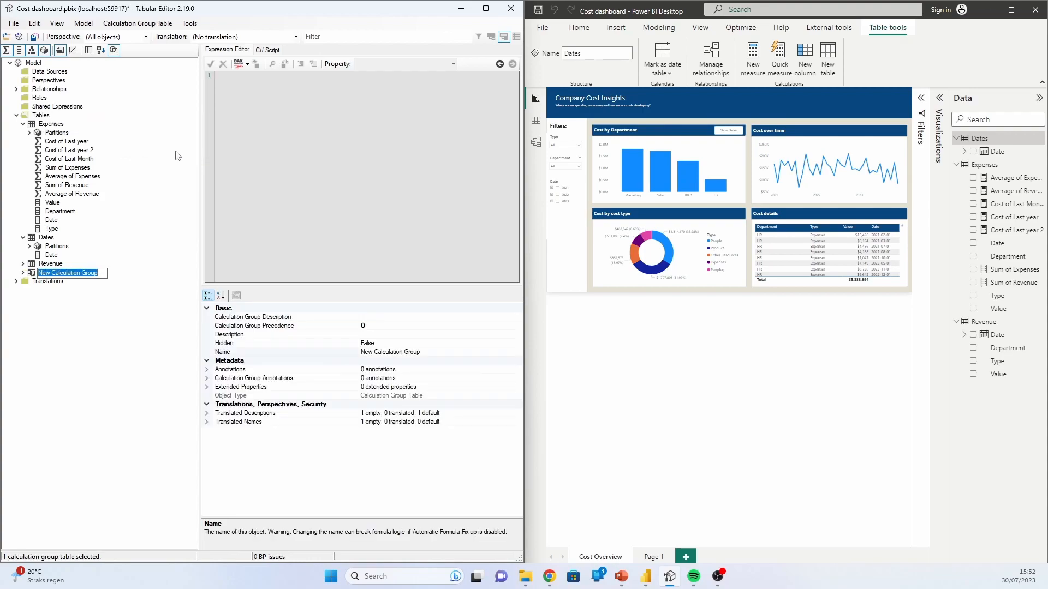
{"action": "type", "text": "_measure"}
{"action": "key", "text": "ctrl+a"}
{"action": "type", "text": "M"}
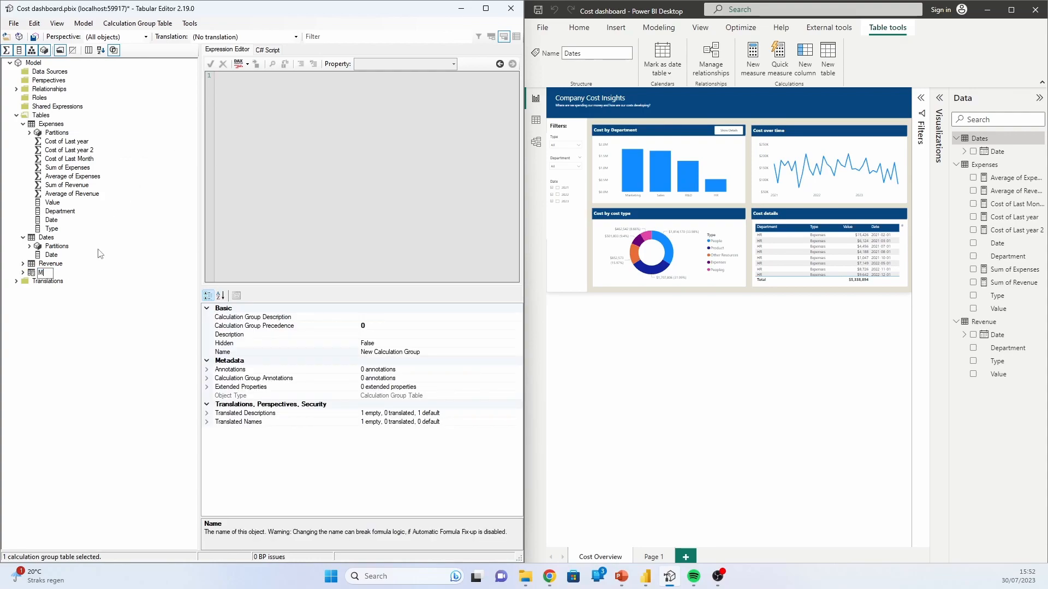
{"action": "type", "text": "easures"}
{"action": "key", "text": "ctrl+a"}
{"action": "type", "text": "_Measures"}
{"action": "key", "text": "Return"}
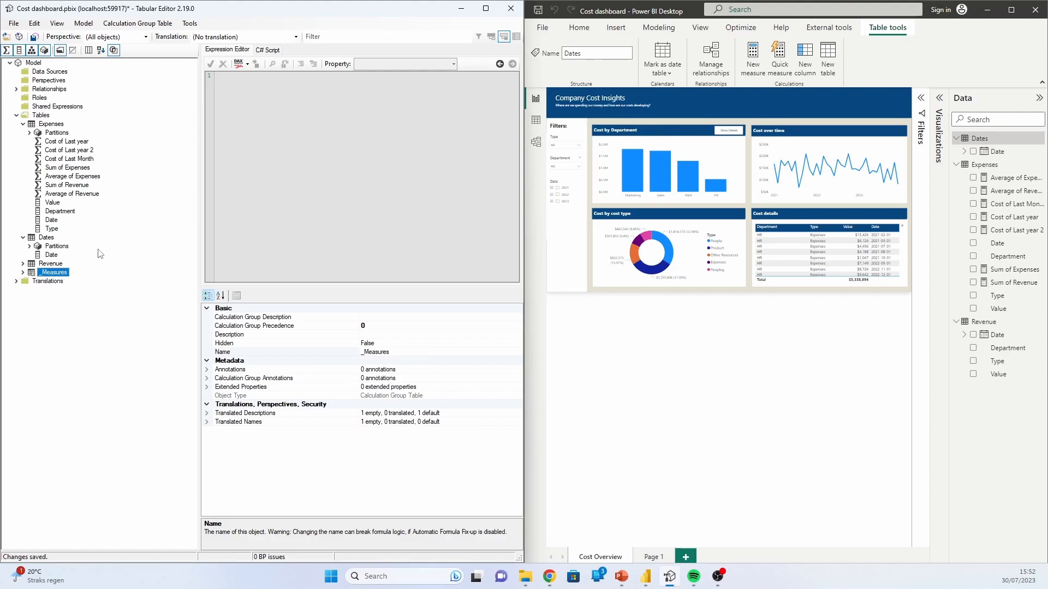
Move all seven measures from the Expenses table into _Measures, save the model, and refresh the calculation groups in Power BI Desktop.
{"action": "left_click", "coordinate": [65, 142]}
{"action": "left_click", "coordinate": [61, 193], "text": "shift"}
{"action": "left_click_drag", "start_coordinate": [62, 190], "coordinate": [61, 277]}
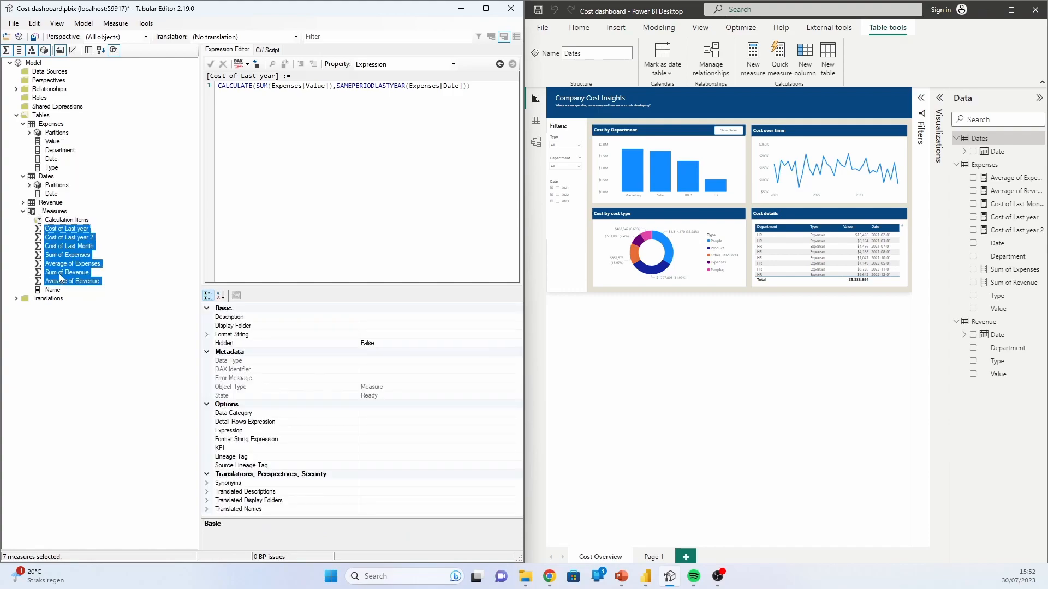
{"action": "key", "text": "ctrl+s"}
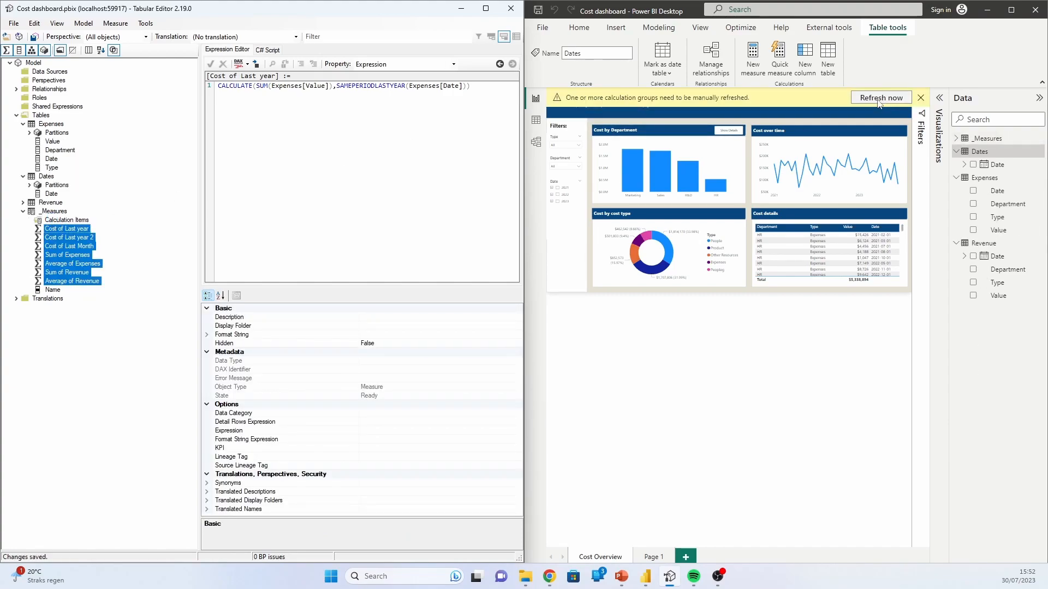
{"action": "left_click", "coordinate": [881, 99]}
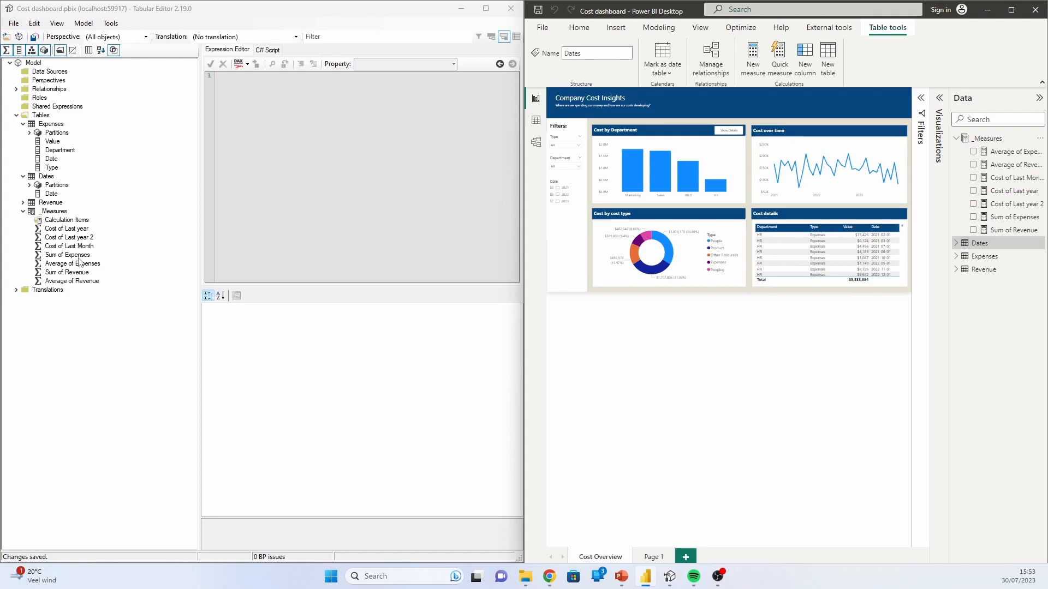
In Tabular Editor, group the three cost measures of _Measures in a new display folder named Cost of Last Year.
{"action": "left_click", "coordinate": [76, 229]}
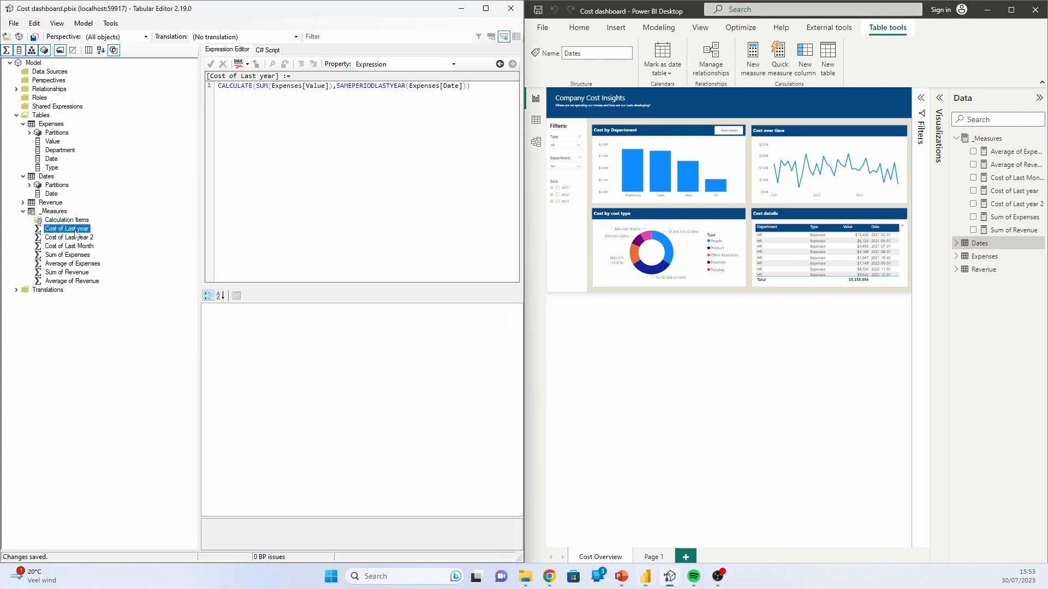
{"action": "left_click", "coordinate": [75, 246], "text": "shift"}
{"action": "right_click", "coordinate": [74, 246]}
{"action": "mouse_move", "coordinate": [109, 258]}
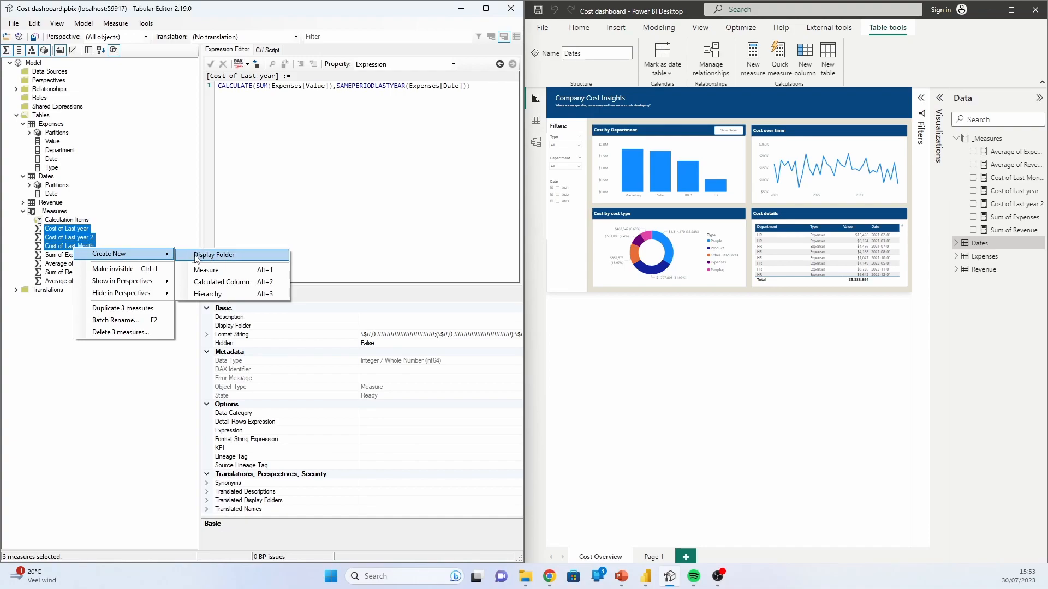
{"action": "left_click", "coordinate": [235, 257]}
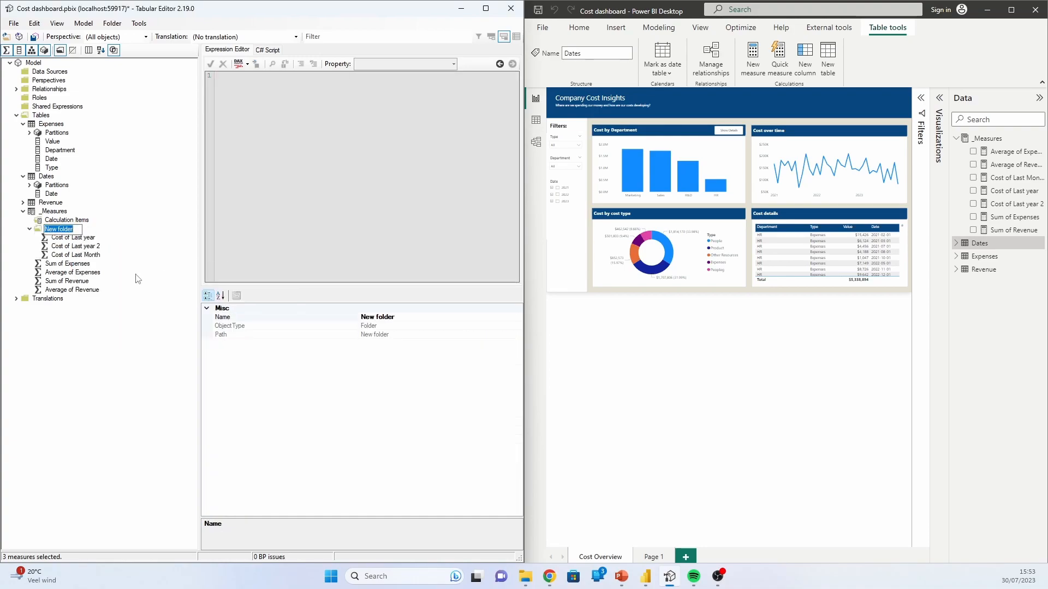
{"action": "type", "text": "Cost of Last Year"}
{"action": "key", "text": "Return"}
Group Sum of Expenses and Average of Expenses in a new display folder named Expenses.
{"action": "left_click", "coordinate": [67, 263]}
{"action": "left_click", "coordinate": [71, 272], "text": "shift"}
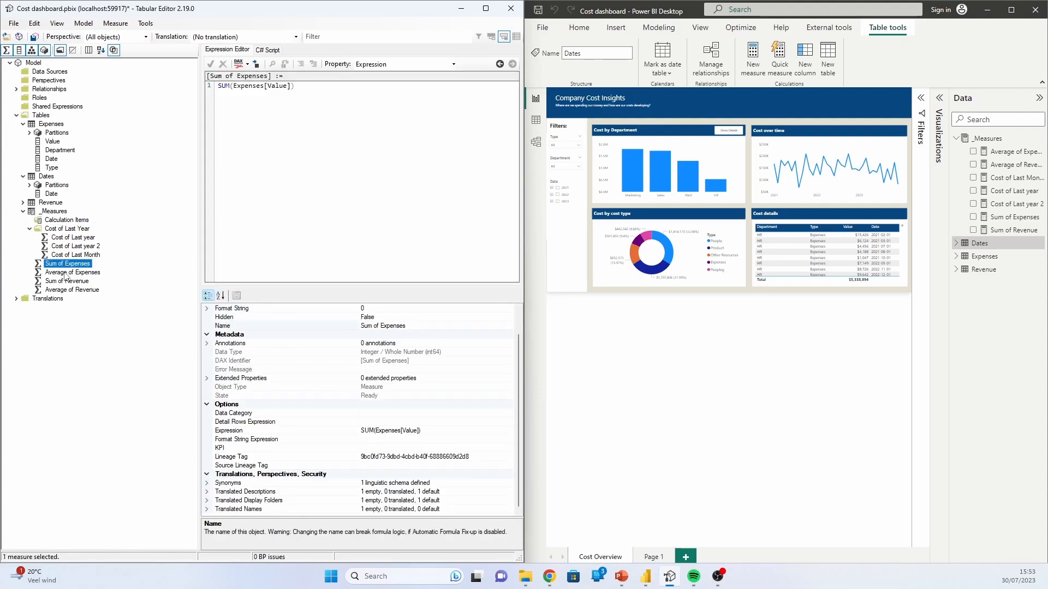
{"action": "right_click", "coordinate": [66, 273]}
{"action": "mouse_move", "coordinate": [109, 279]}
{"action": "left_click", "coordinate": [207, 280]}
{"action": "type", "text": "Expenses"}
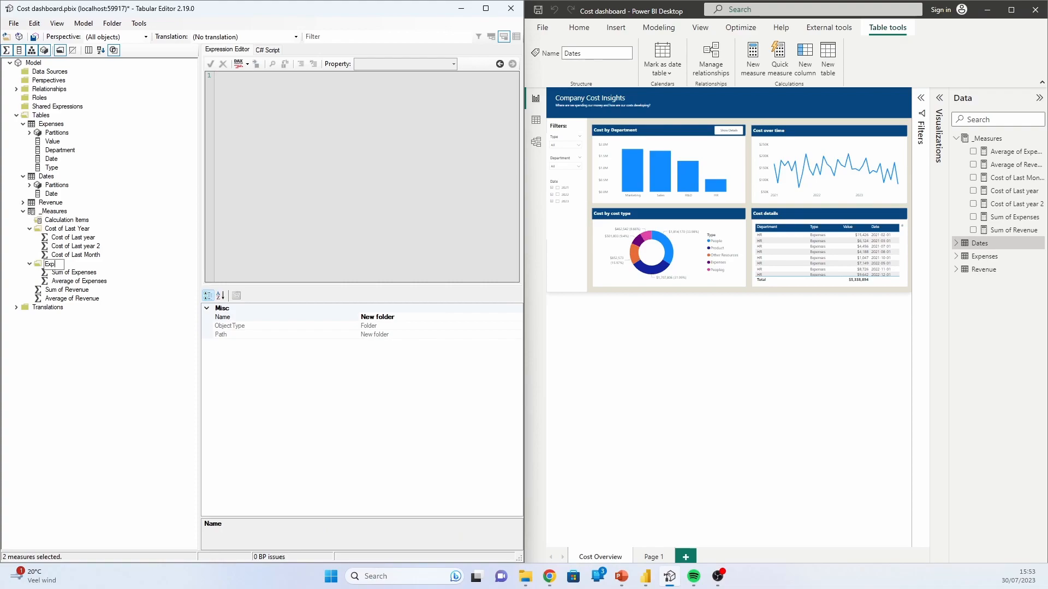
{"action": "key", "text": "Return"}
Group Sum of Revenue and Average of Revenue in a new display folder named Revenue, and save the model.
{"action": "left_click", "coordinate": [66, 290]}
{"action": "left_click", "coordinate": [71, 299], "text": "shift"}
{"action": "right_click", "coordinate": [82, 299]}
{"action": "mouse_move", "coordinate": [109, 301]}
{"action": "left_click", "coordinate": [198, 306]}
{"action": "type", "text": "Revenue"}
{"action": "key", "text": "Return"}
{"action": "key", "text": "ctrl+s"}
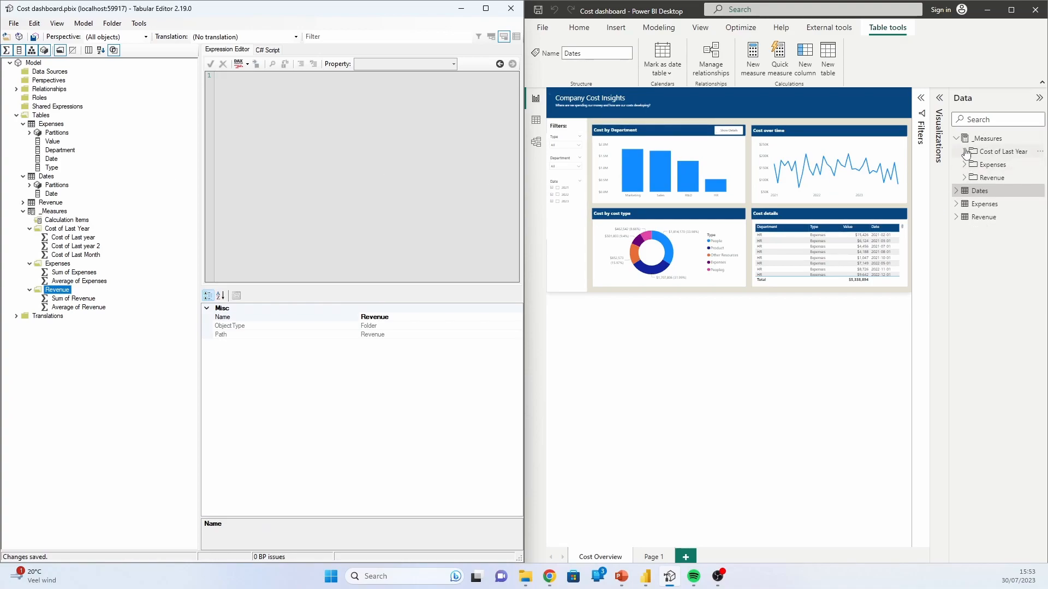
In Power BI Desktop, examine the contents of the three display folders and the available options of the _Measures table.
{"action": "left_click", "coordinate": [964, 178]}
{"action": "left_click", "coordinate": [964, 165]}
{"action": "left_click", "coordinate": [964, 152]}
{"action": "left_click", "coordinate": [964, 152]}
{"action": "left_click", "coordinate": [964, 165]}
{"action": "left_click", "coordinate": [965, 178]}
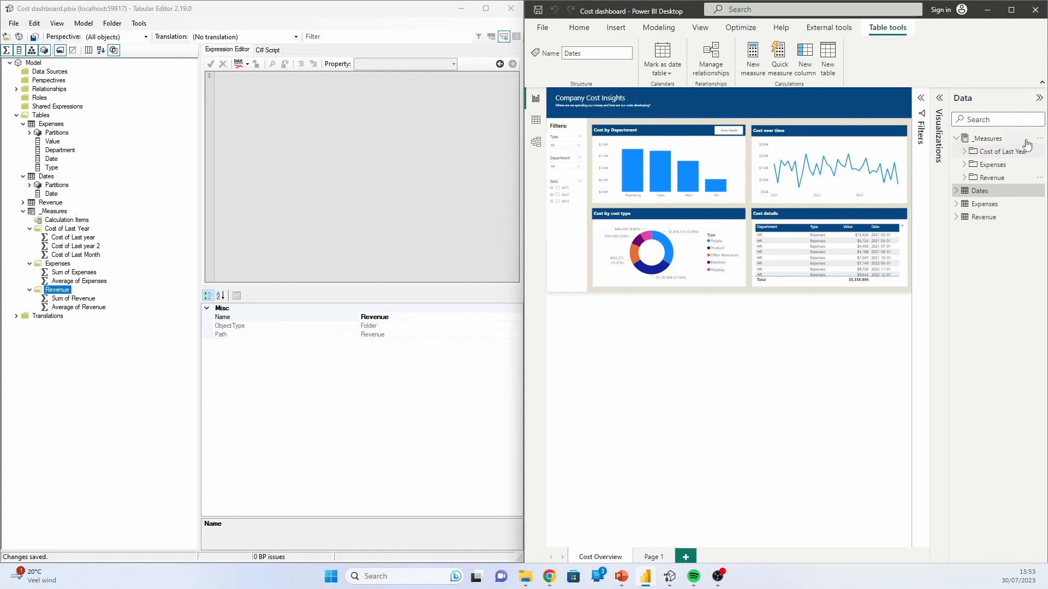
{"action": "left_click", "coordinate": [1039, 139]}
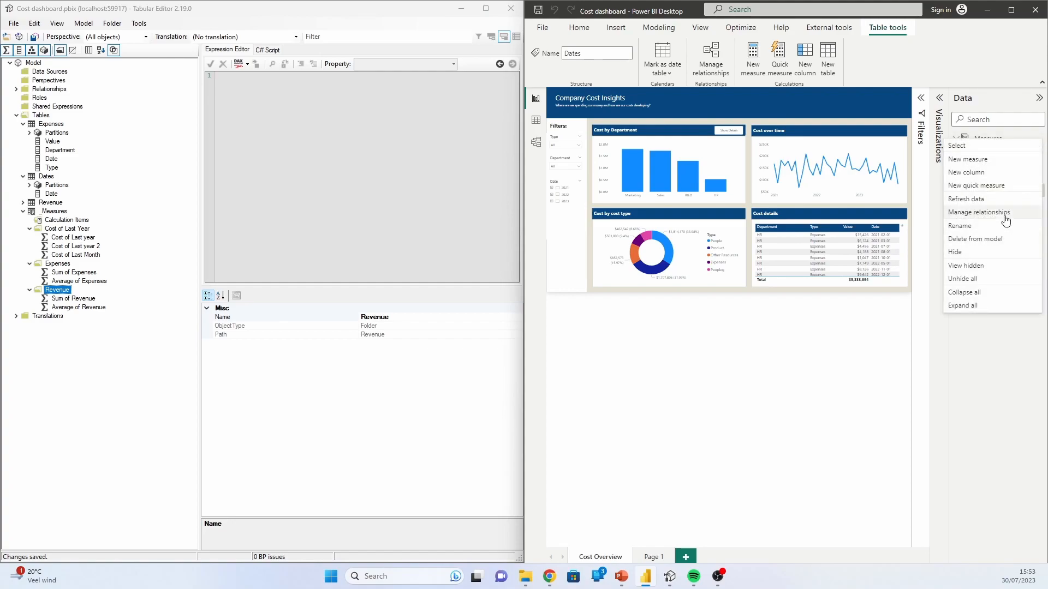
{"action": "key", "text": "Escape"}
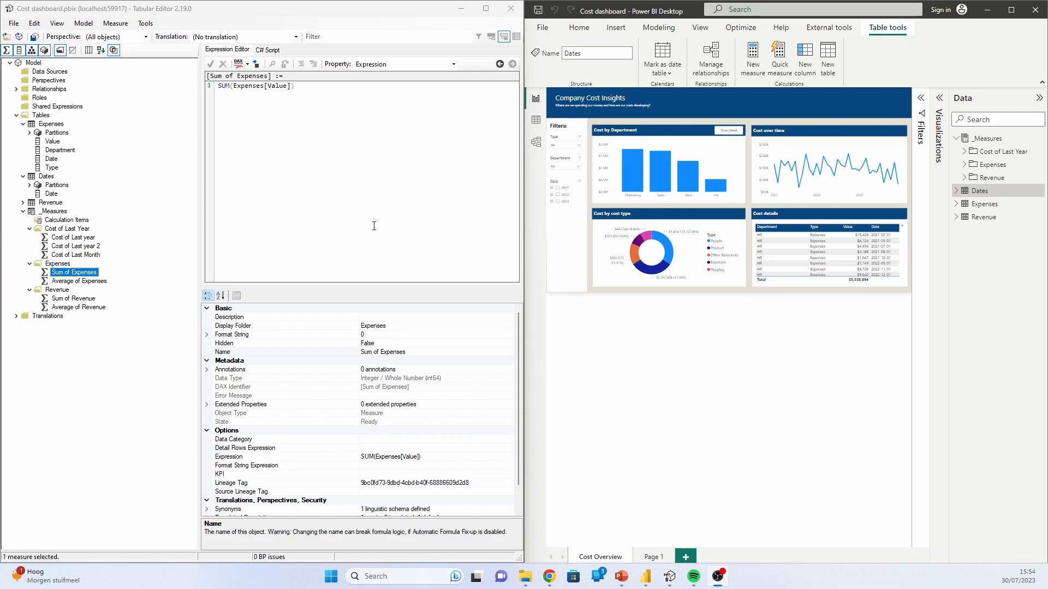
In Power BI Desktop, set the format of the Average of Expenses measure to Currency.
{"action": "left_click", "coordinate": [84, 279]}
{"action": "left_click", "coordinate": [83, 273]}
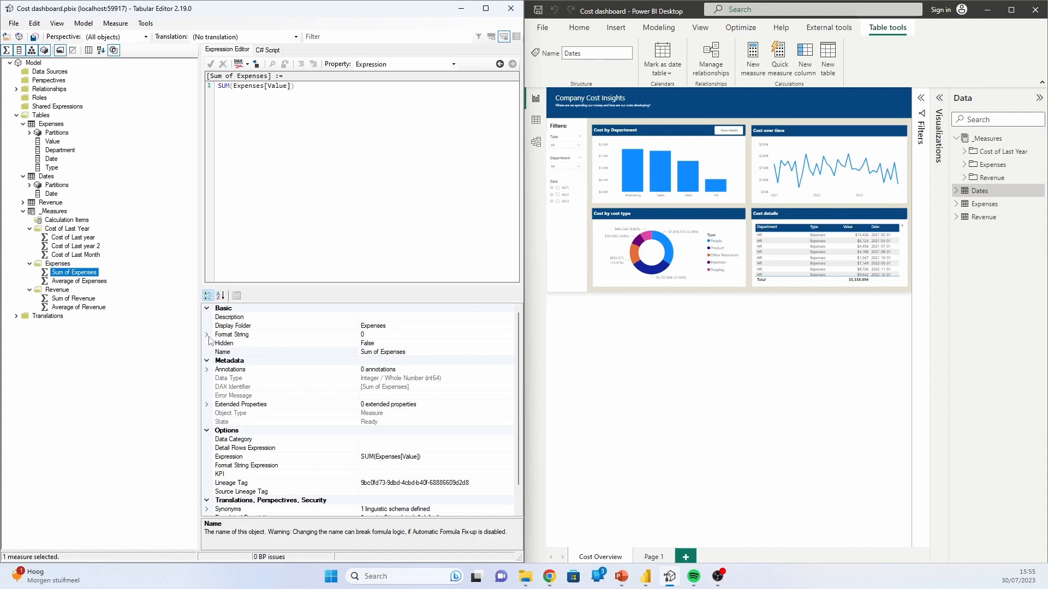
{"action": "left_click", "coordinate": [990, 165]}
{"action": "left_click", "coordinate": [1014, 177]}
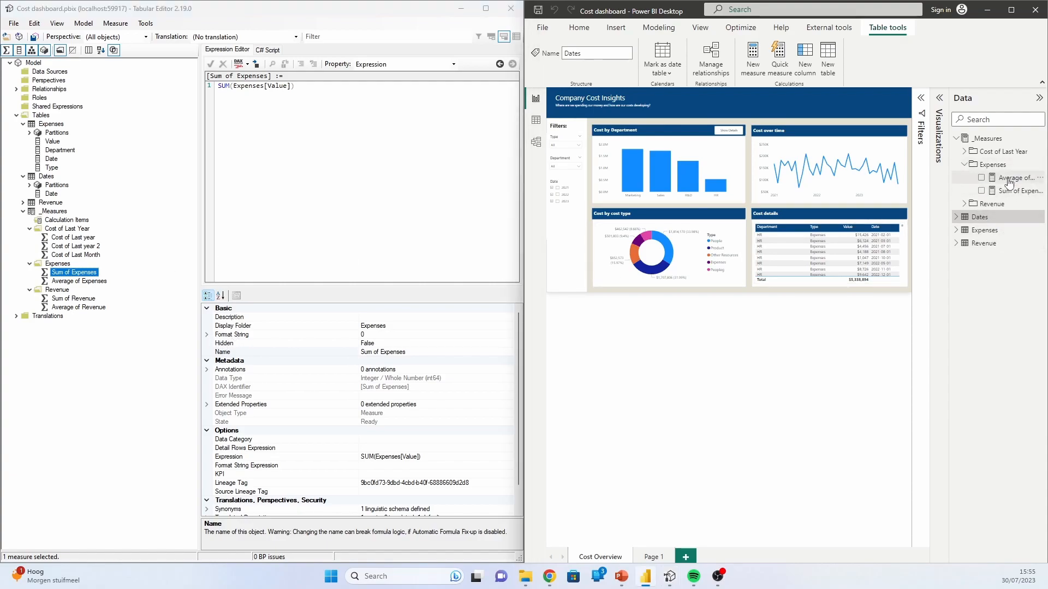
{"action": "left_click", "coordinate": [761, 51]}
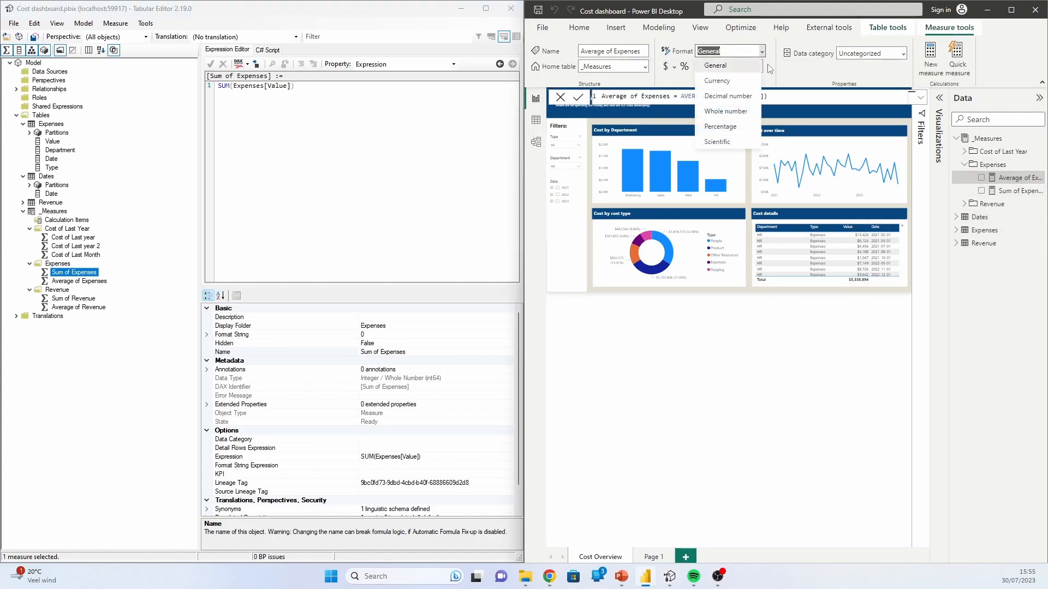
{"action": "left_click", "coordinate": [720, 81]}
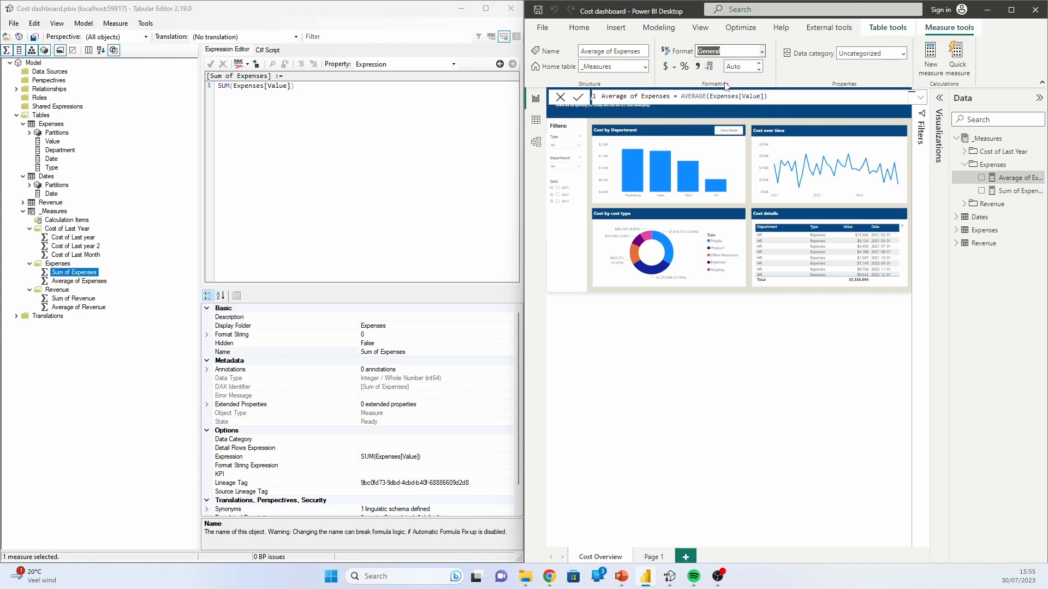
Inspect the Average of Expenses format string in Tabular Editor and compare it with the currency symbol choices in Power BI Desktop.
{"action": "left_click", "coordinate": [88, 283]}
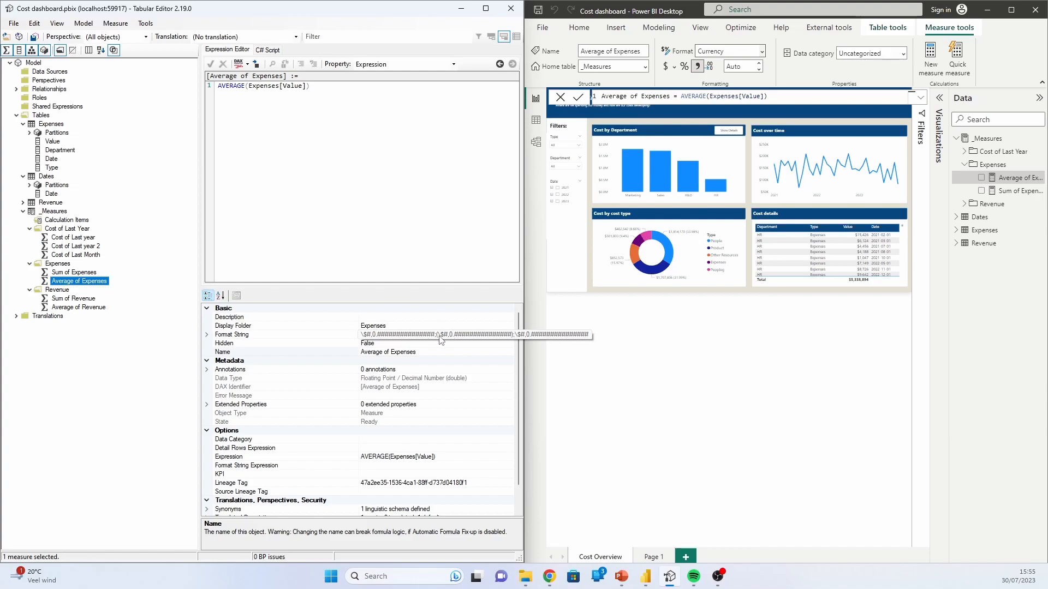
{"action": "left_click", "coordinate": [373, 335]}
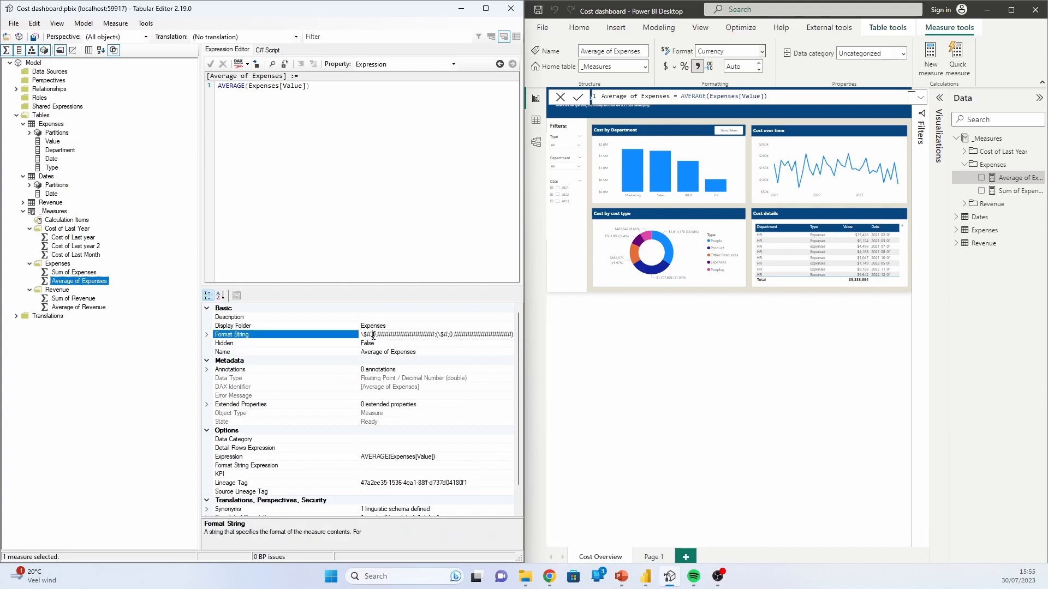
{"action": "left_click", "coordinate": [676, 71]}
{"action": "left_click", "coordinate": [675, 68]}
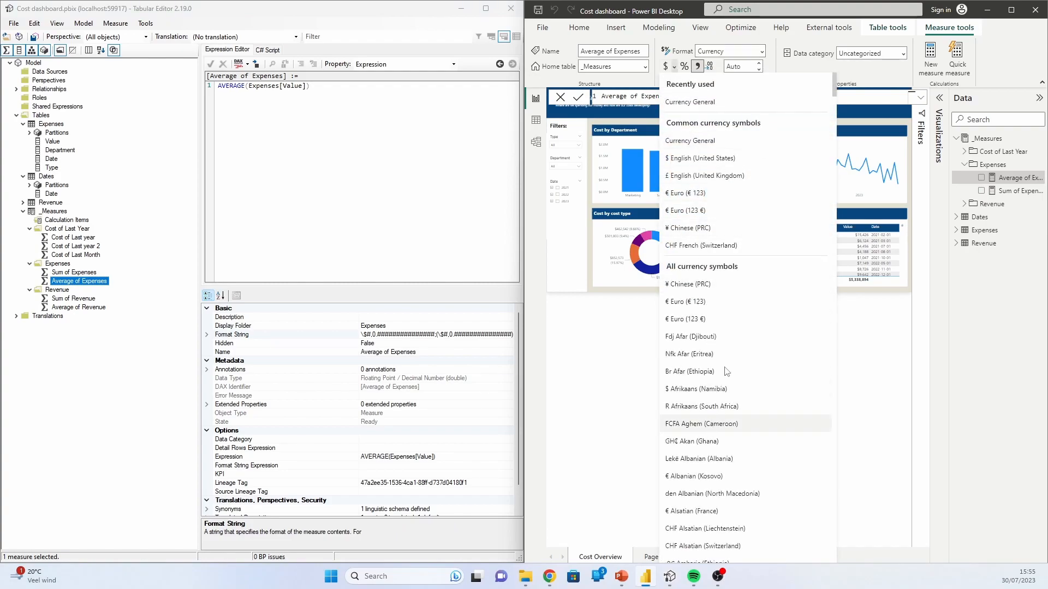
{"action": "left_click", "coordinate": [772, 71]}
{"action": "left_click", "coordinate": [416, 333]}
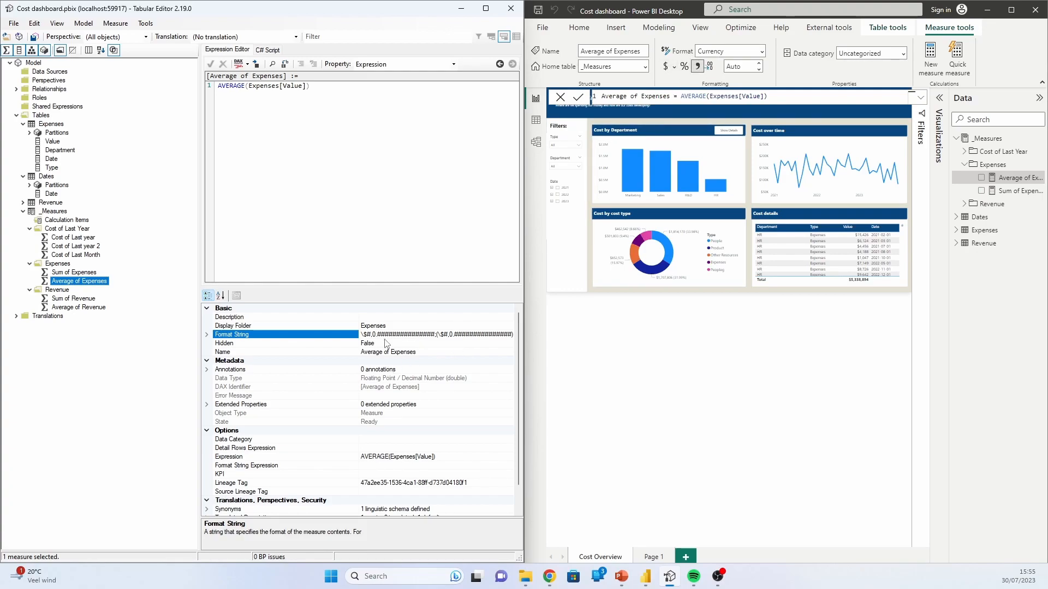
In Tabular Editor, expand the format string options of Sum of Expenses, go to the thousand separators setting, and save the model.
{"action": "left_click", "coordinate": [208, 335]}
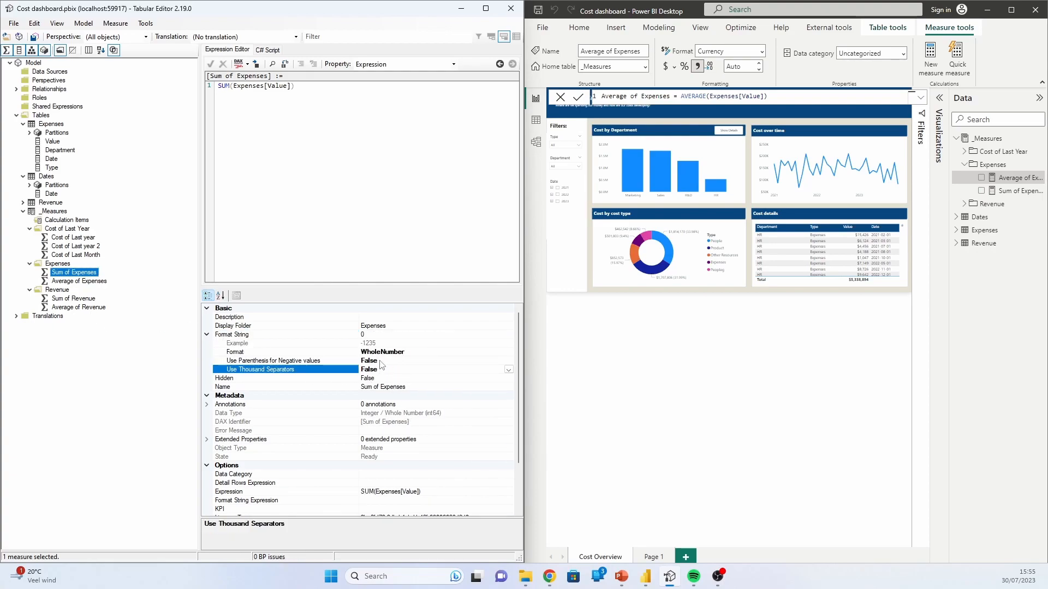
{"action": "left_click", "coordinate": [375, 370]}
{"action": "key", "text": "ctrl+s"}
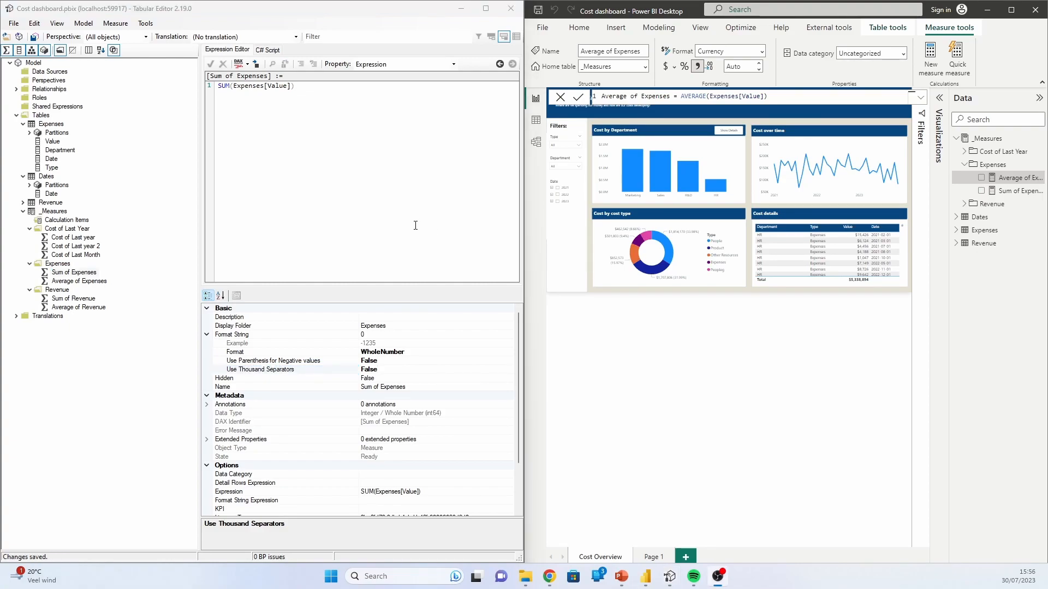
Select the Cost of Last year measure in the Cost of Last Year folder and open the C# script editor.
{"action": "left_click", "coordinate": [60, 212]}
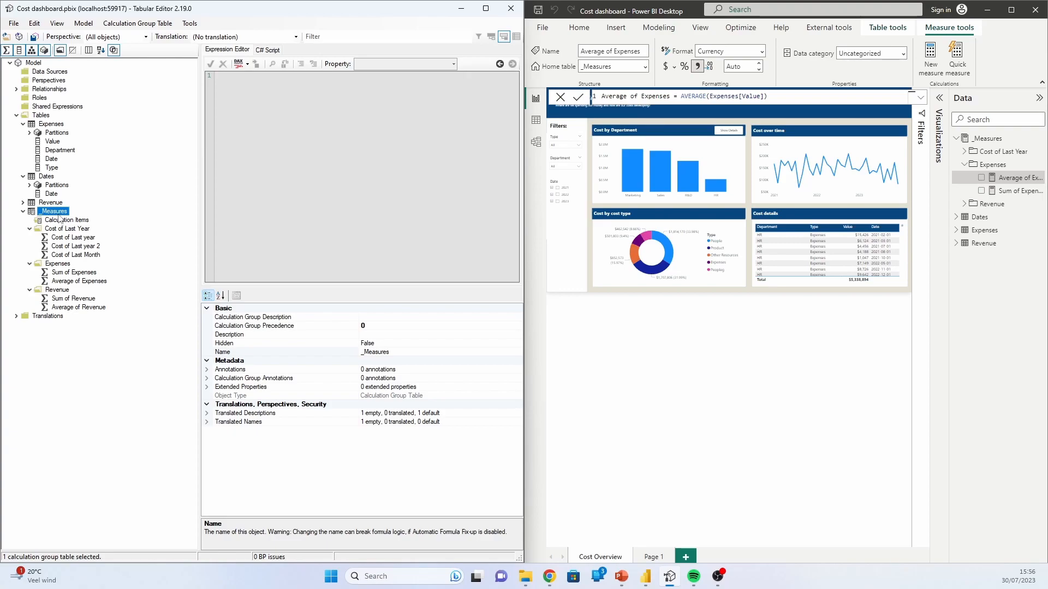
{"action": "left_click", "coordinate": [68, 229]}
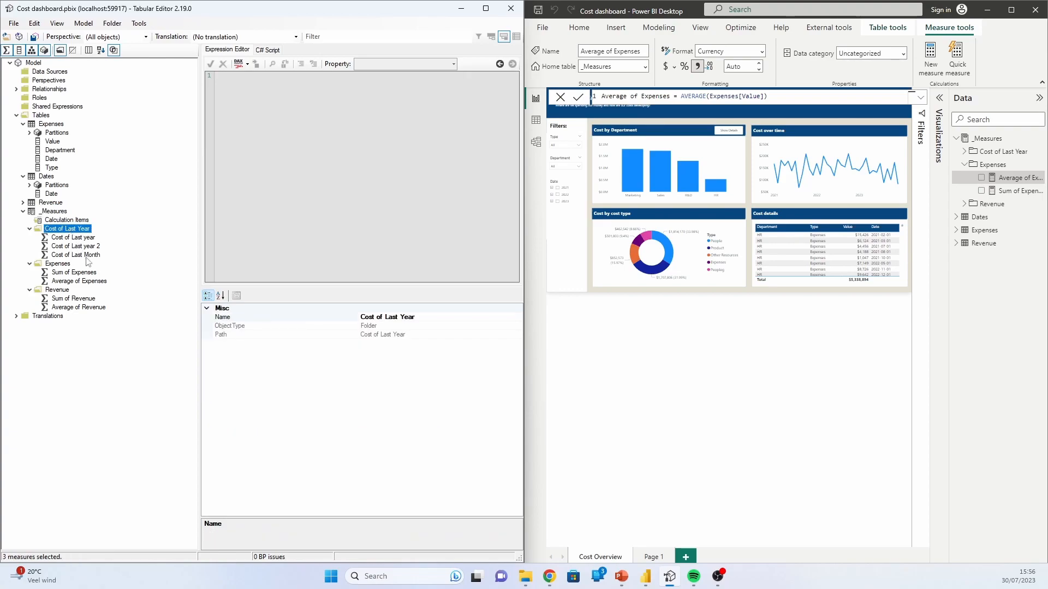
{"action": "left_click", "coordinate": [75, 239]}
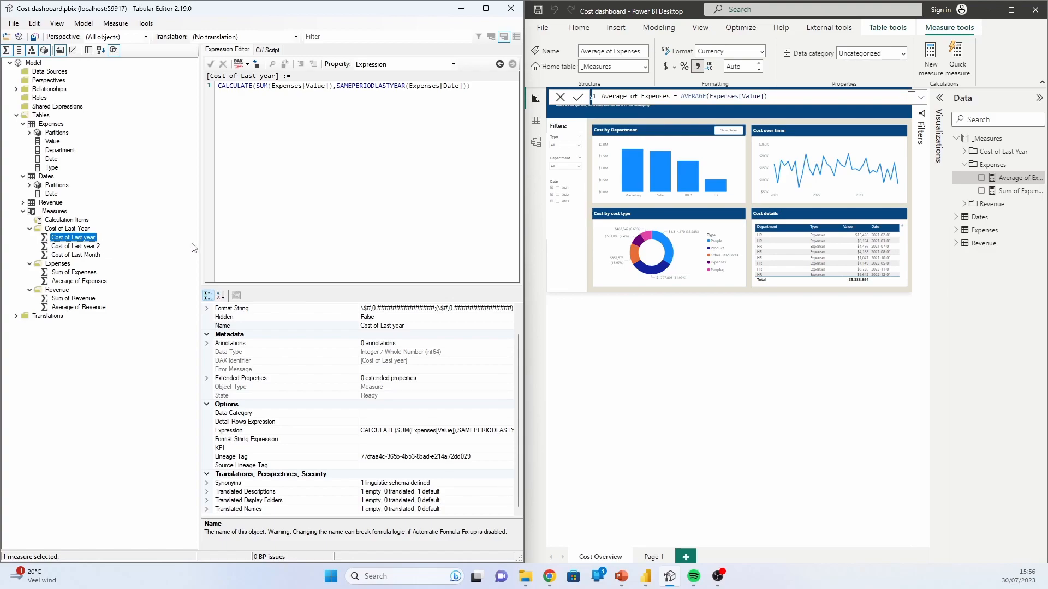
{"action": "left_click", "coordinate": [267, 50]}
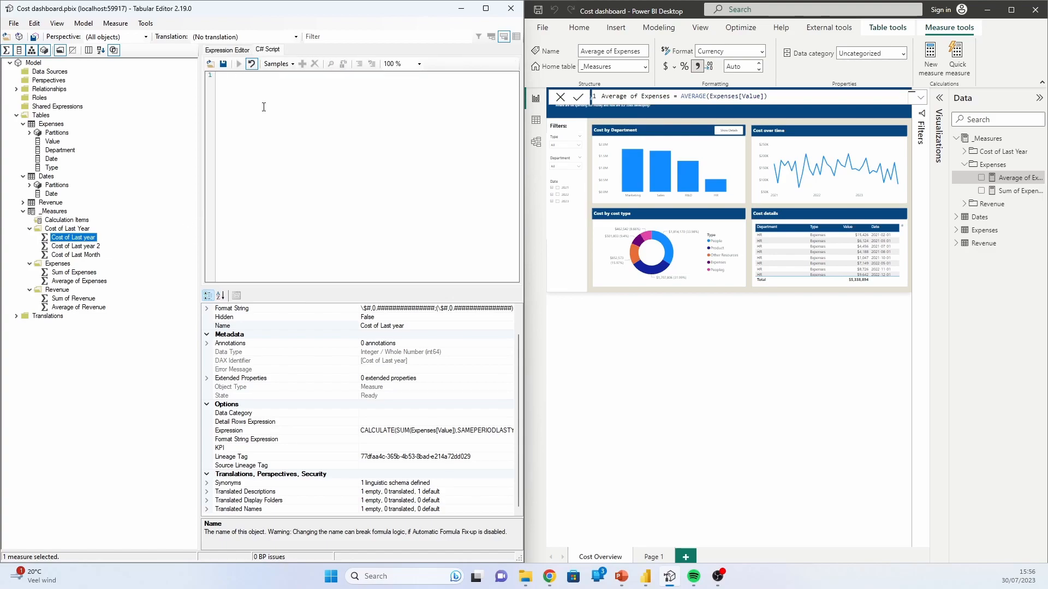